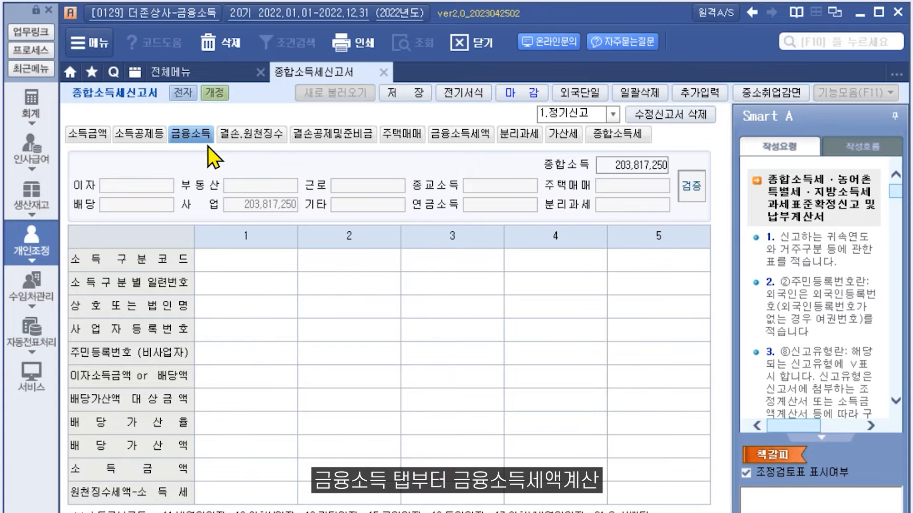
- Browse the loss/withholding, loss deduction, housing sale, financial income tax and penalty sheets, then return to the financial income grid
left_click(248, 133)
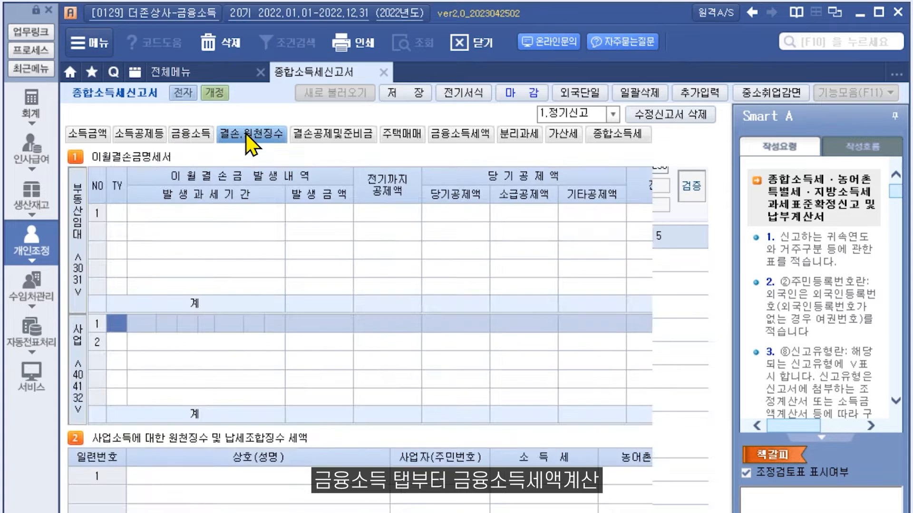
left_click(326, 135)
left_click(403, 135)
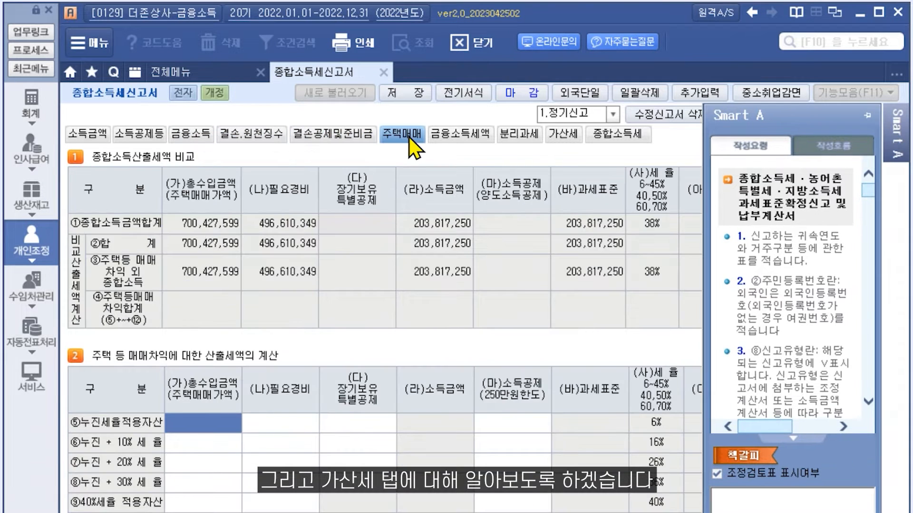
left_click(452, 135)
left_click(565, 135)
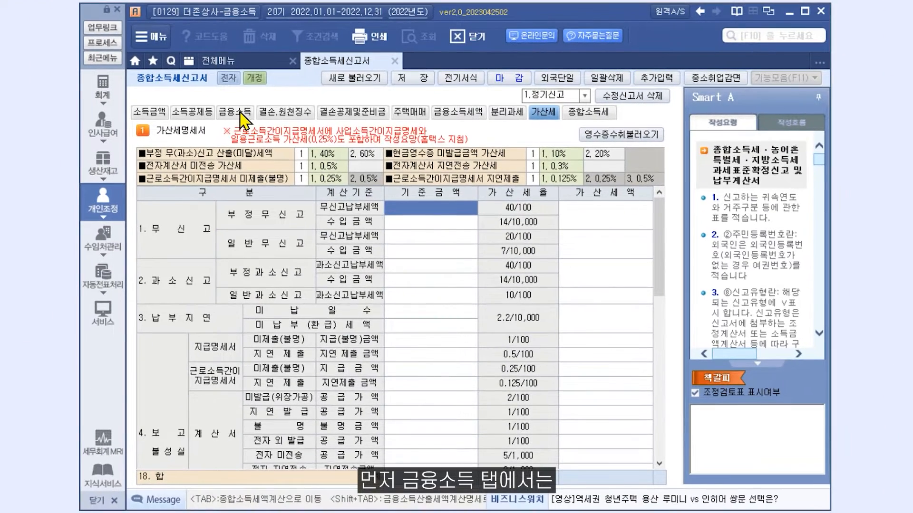
left_click(195, 135)
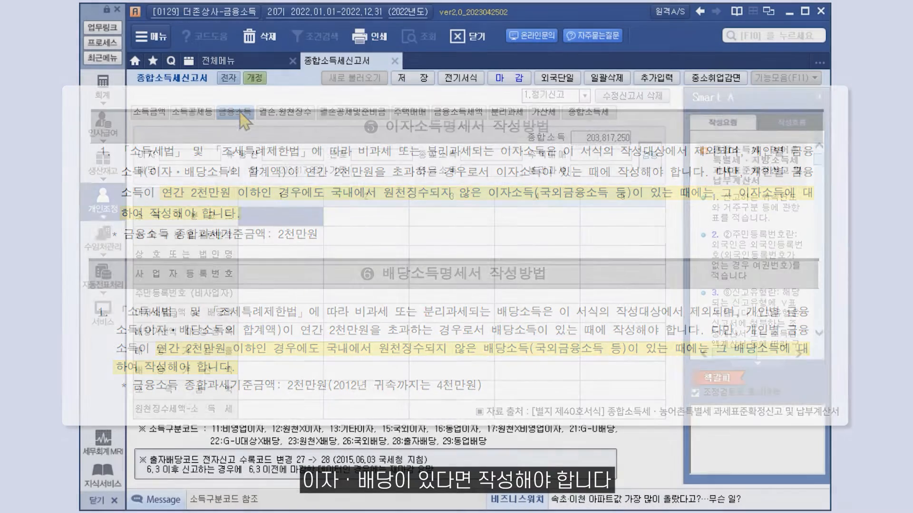
left_click(235, 113)
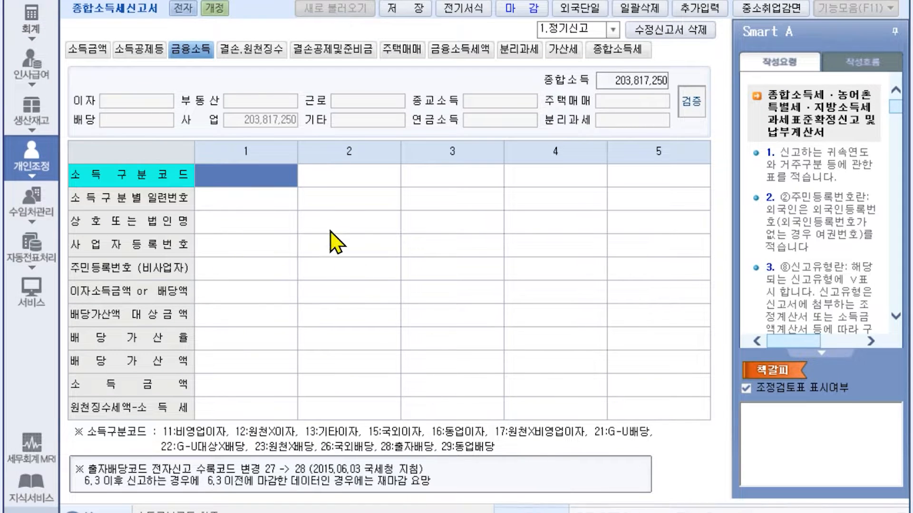
- Start column 1 as code 11 with trade name 비영업이자 and the registration number
type("11")
key("Return")
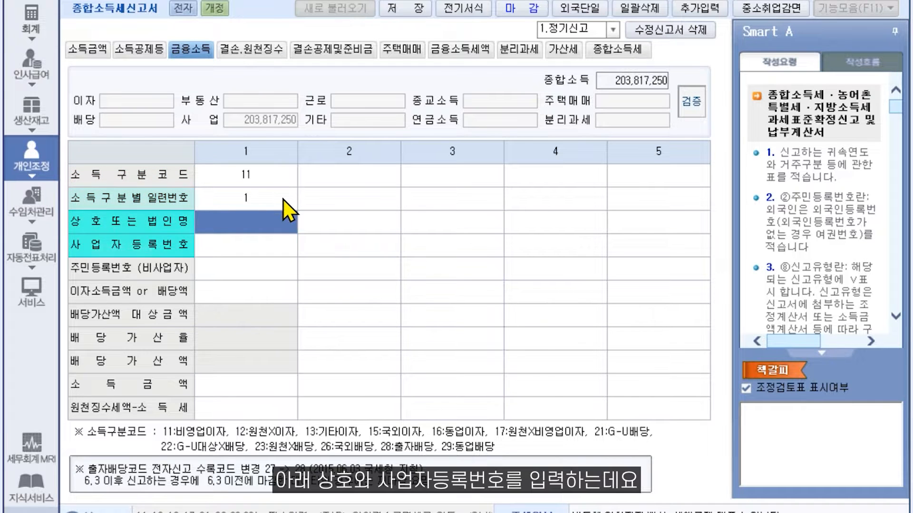
type("비여ㅇ업이자")
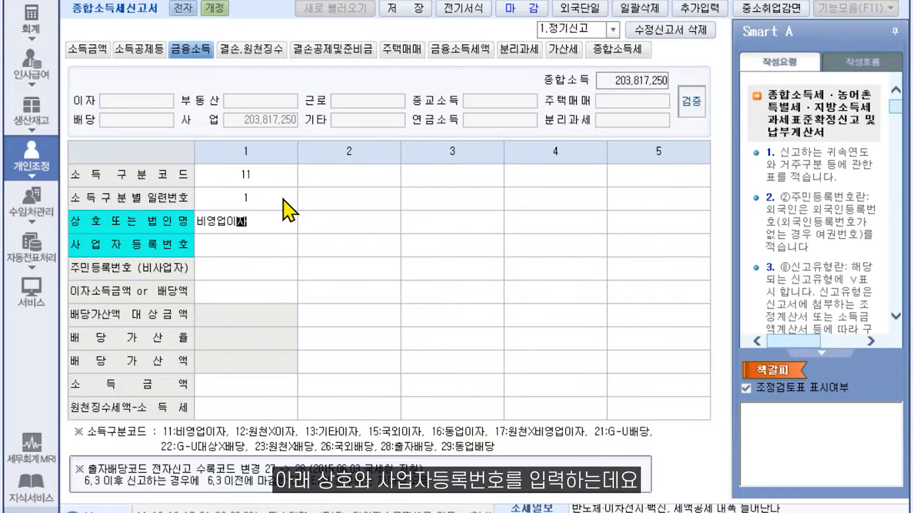
key("Return")
type("111-11-22222")
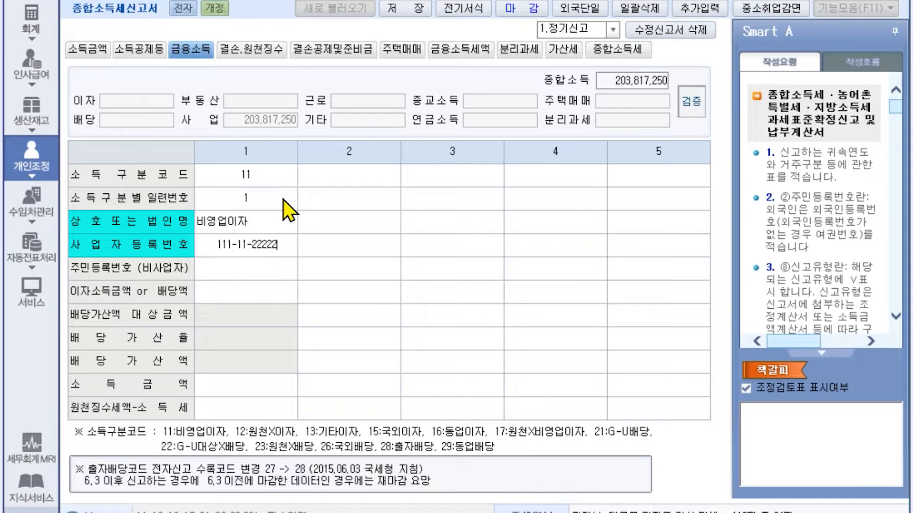
key("Return")
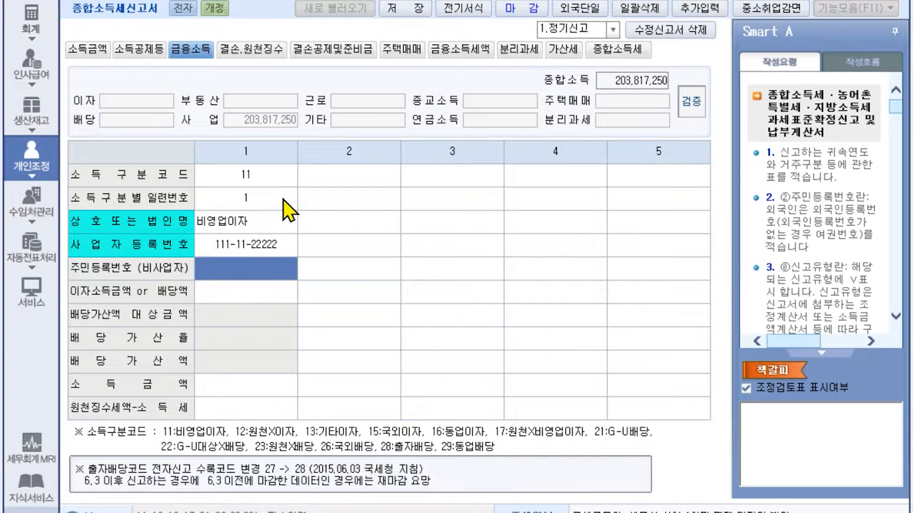
- Enter interest income of 25,000,000 and withheld income tax of 12,000,000
left_click(275, 289)
type("25000000")
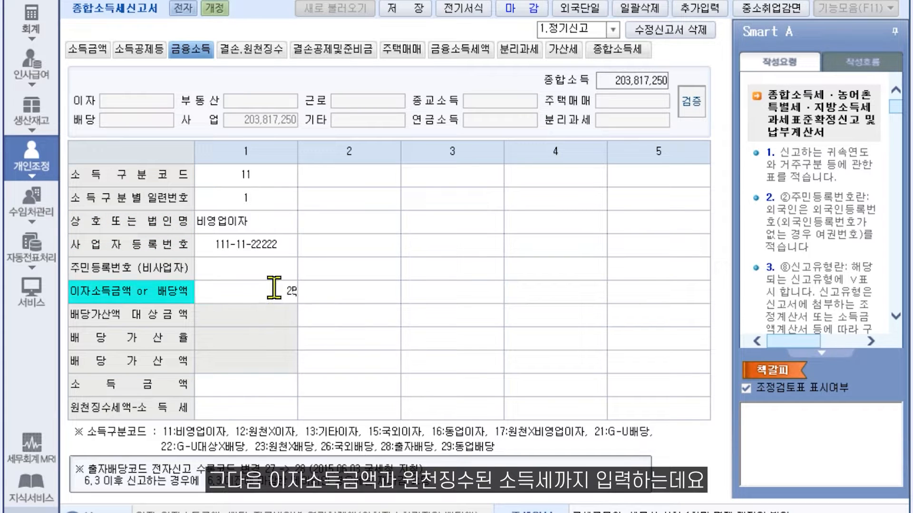
key("Return")
type("12000000")
key("Return")
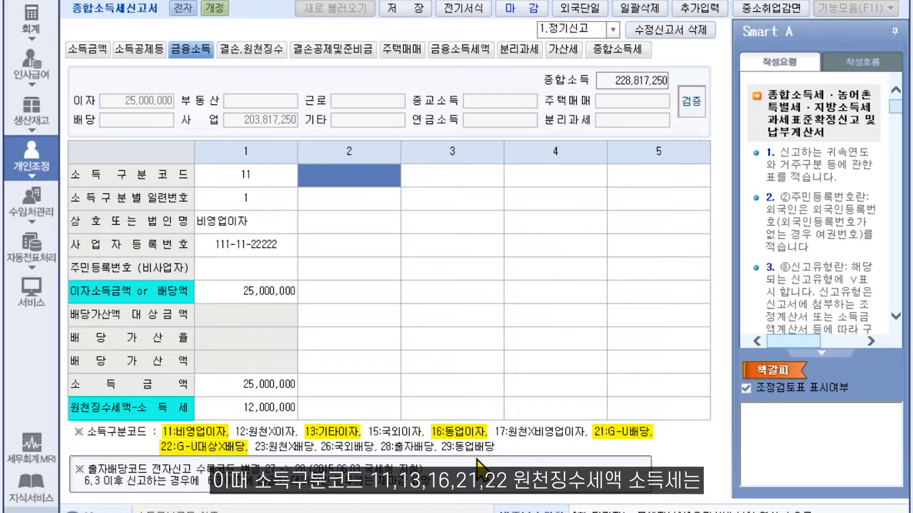
- After validation flags errors, change the first entry's withheld tax to 9,000,000 and re-validate with no errors
left_click(693, 105)
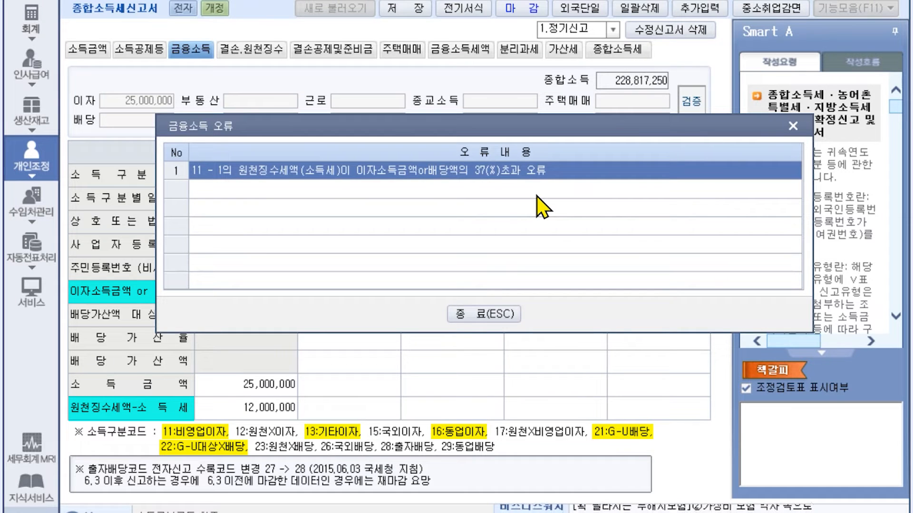
key("Escape")
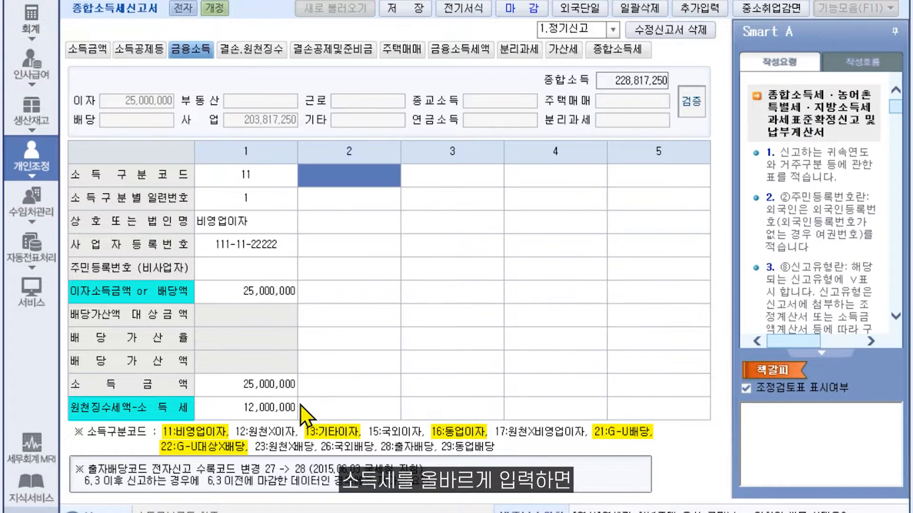
left_click(289, 409)
type("9000000")
key("Return")
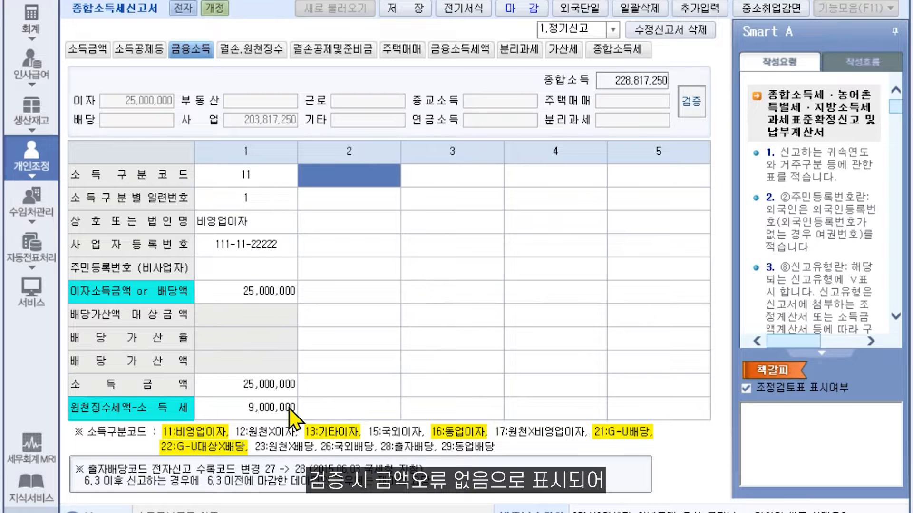
left_click(690, 103)
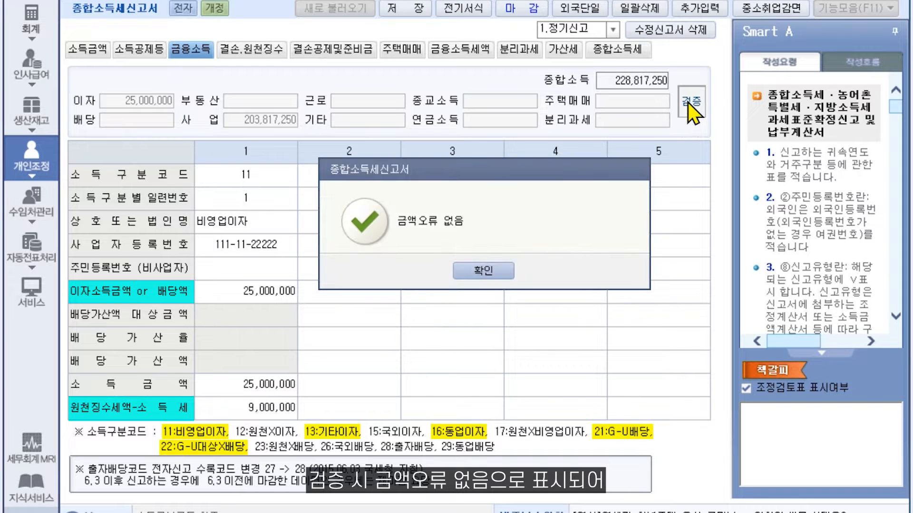
left_click(495, 277)
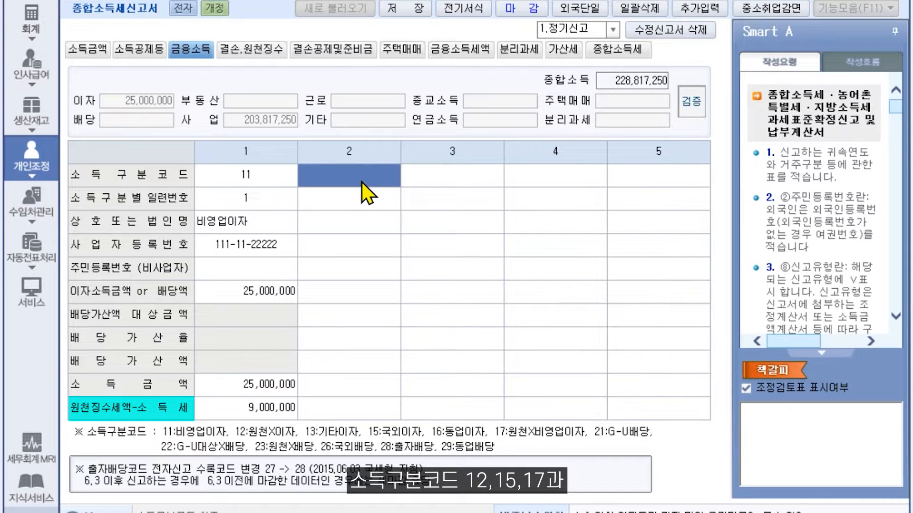
- Set column 2 to code 21 dividend G배당 with its registration number
type("12")
key("Return")
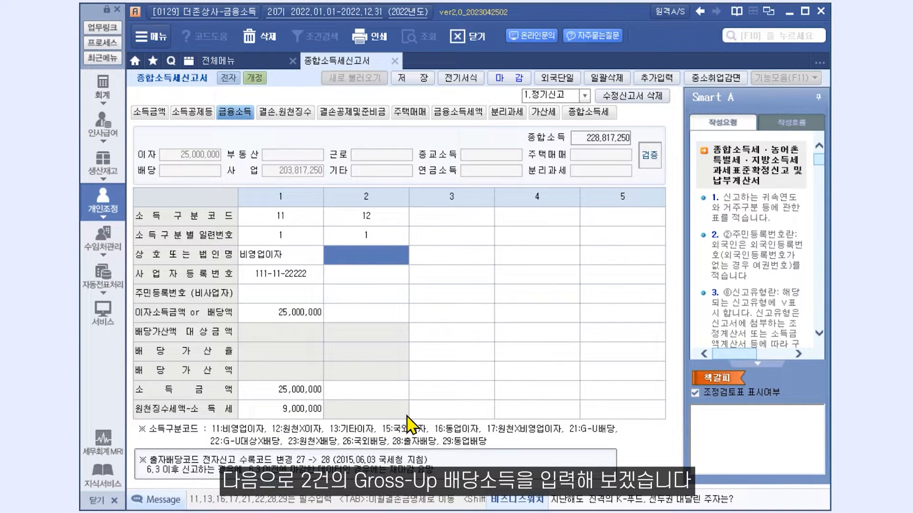
left_click(346, 223)
type("21")
key("Return")
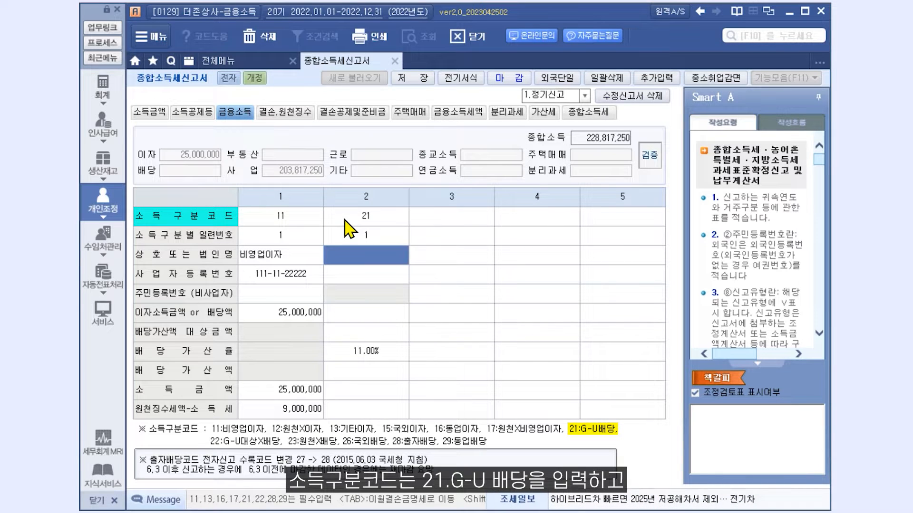
type("G배당")
key("Return")
type("111-11-")
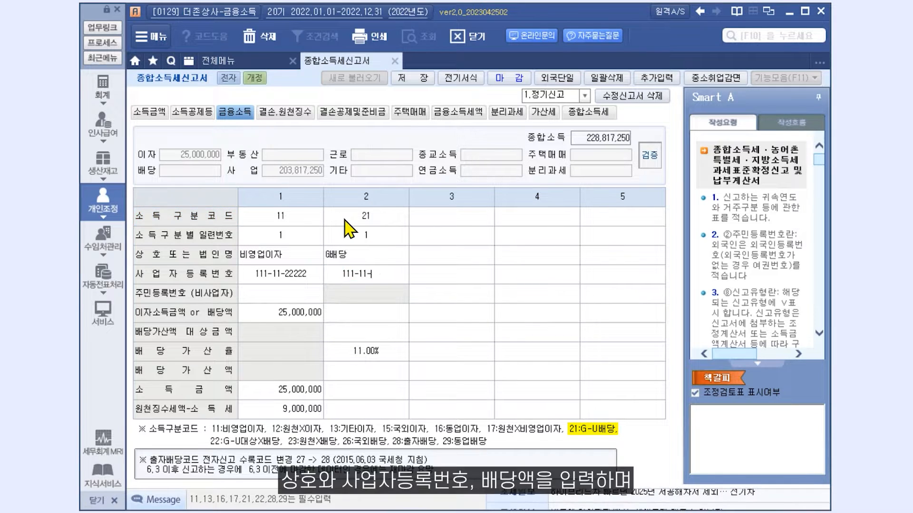
type("66666")
key("Return")
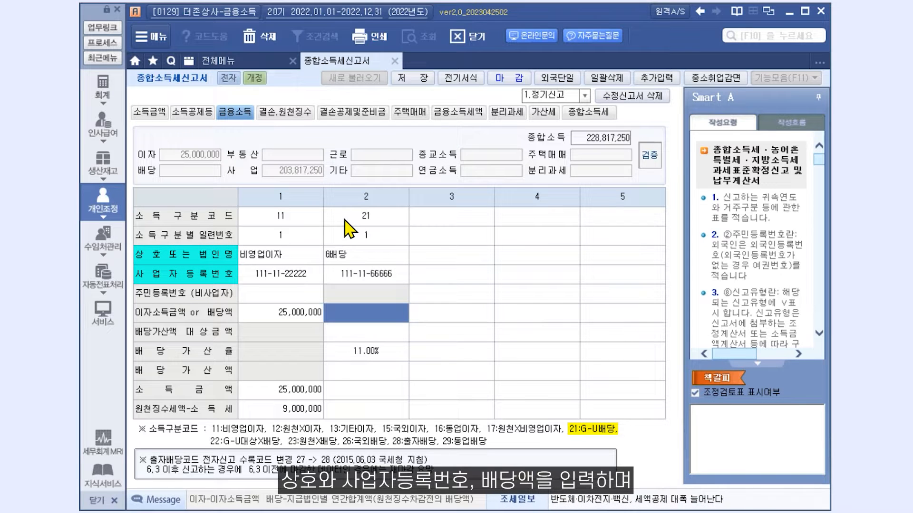
- Enter the 14,000,000 dividend with 5,180,000 withheld income tax
type("14000000")
key("Return")
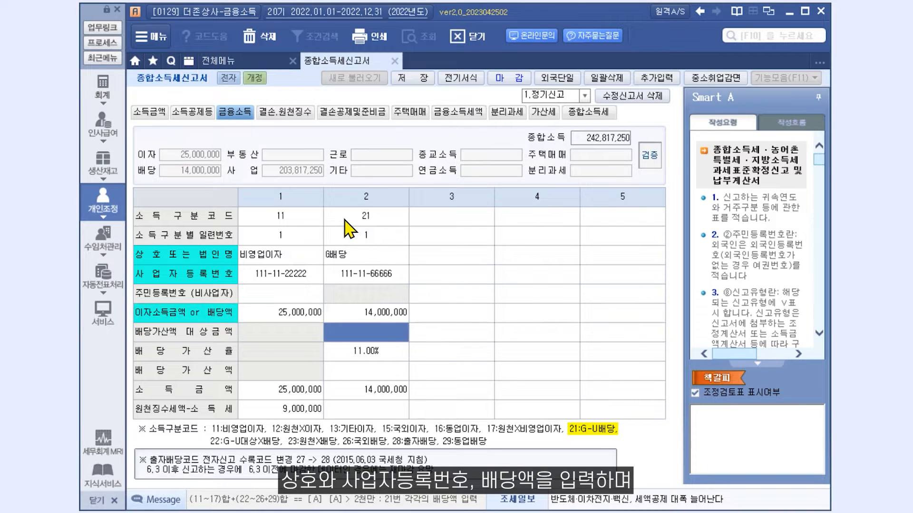
key("Return")
type("5180000")
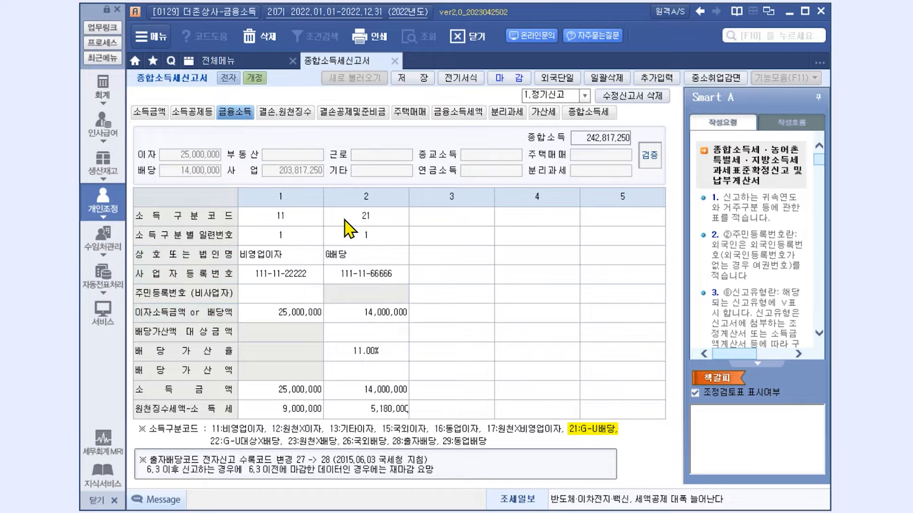
key("Return")
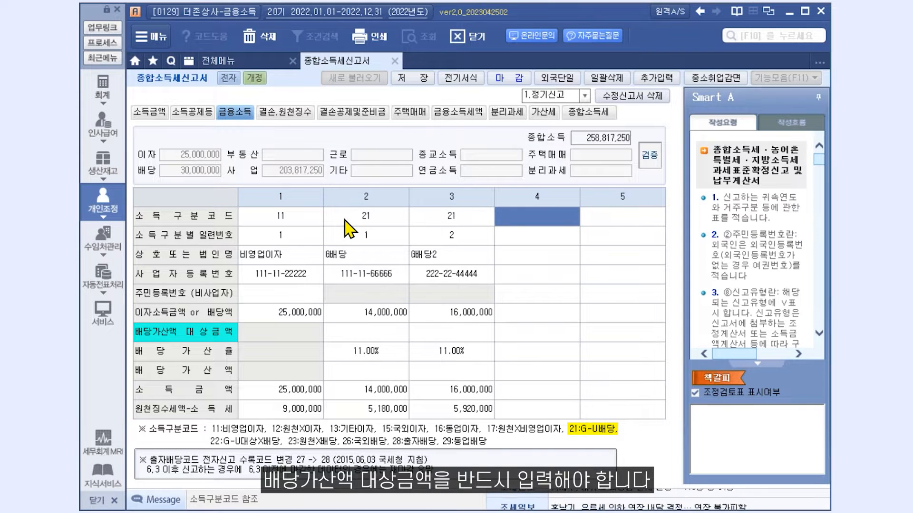
- Enter gross-up target amounts of 14,000,000 in column 2 and 16,000,000 in column 3, then validate
left_click(654, 156)
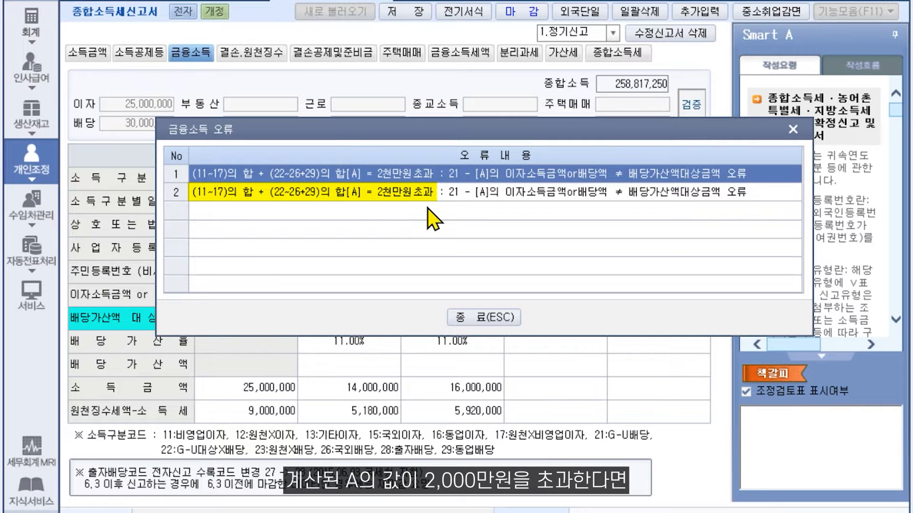
left_click(490, 319)
left_click(386, 322)
type("14000000")
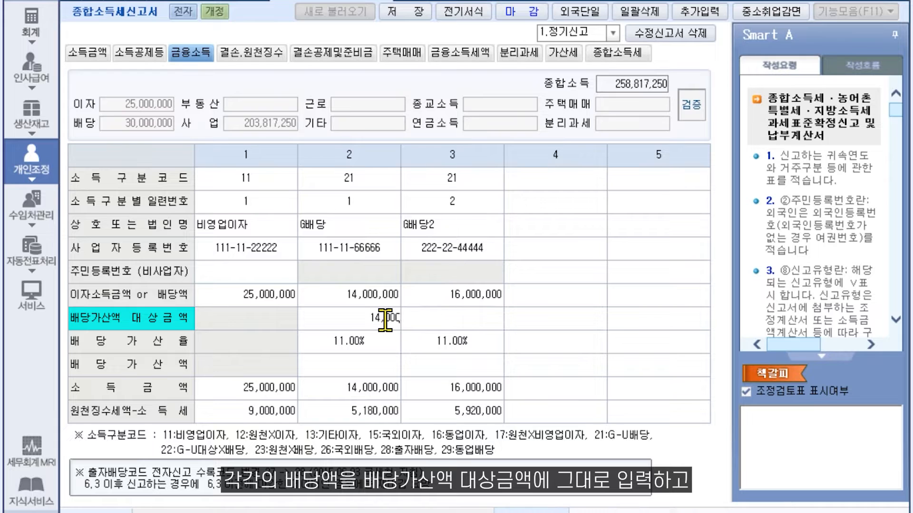
key("Return")
left_click(430, 324)
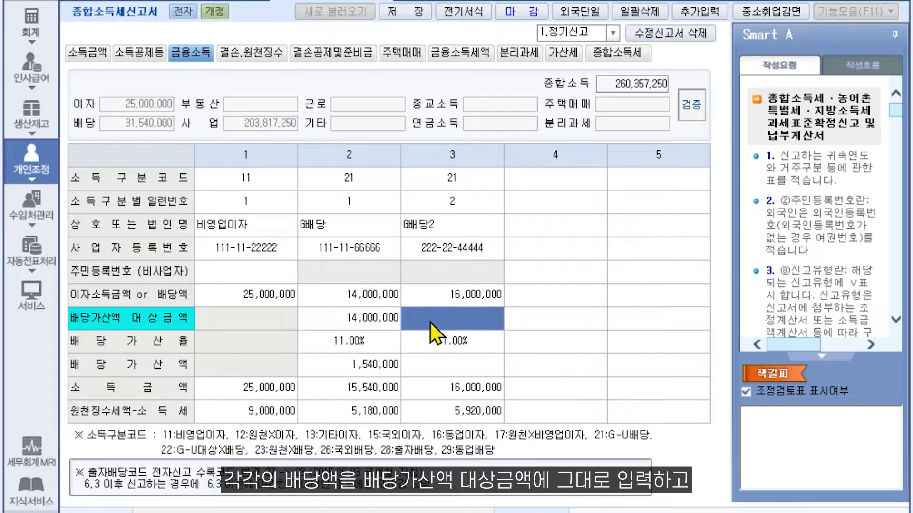
type("16000000")
key("Return")
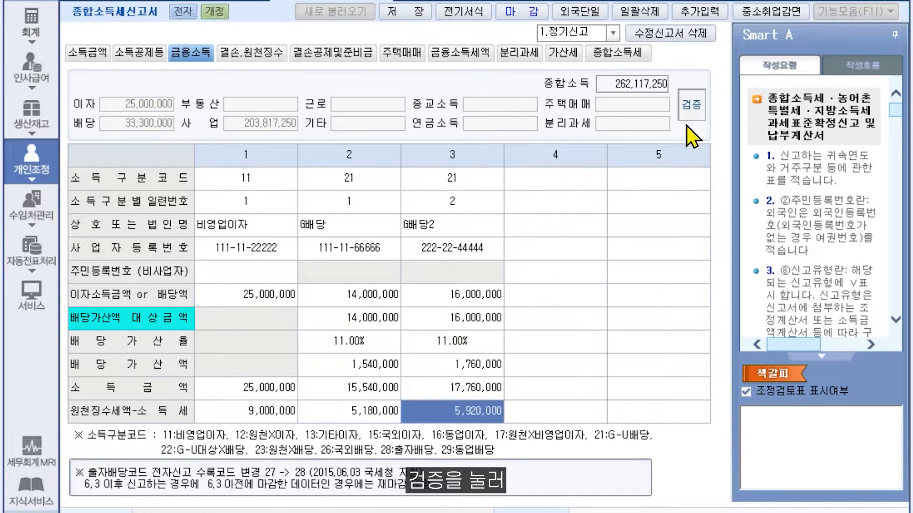
left_click(692, 106)
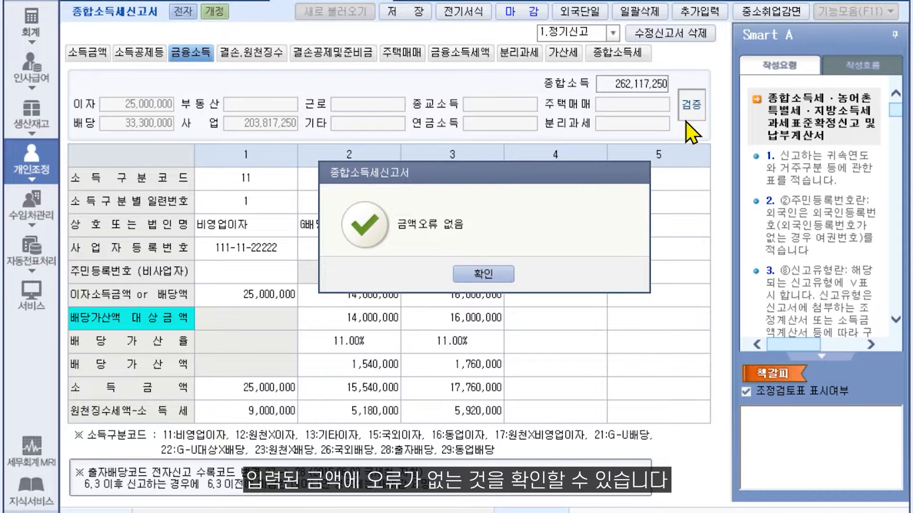
- Lower column 1's interest income to 5,000,000 and re-run validation
left_click(483, 274)
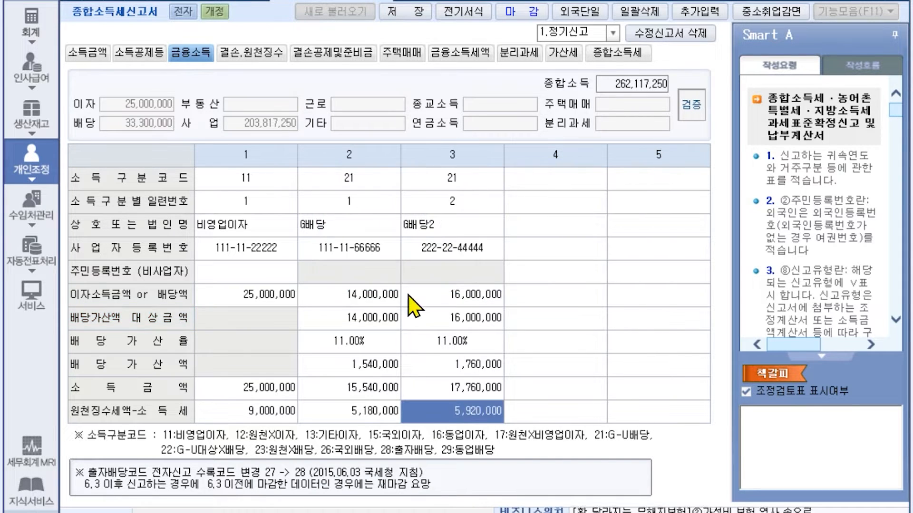
left_click(281, 306)
type("5000000")
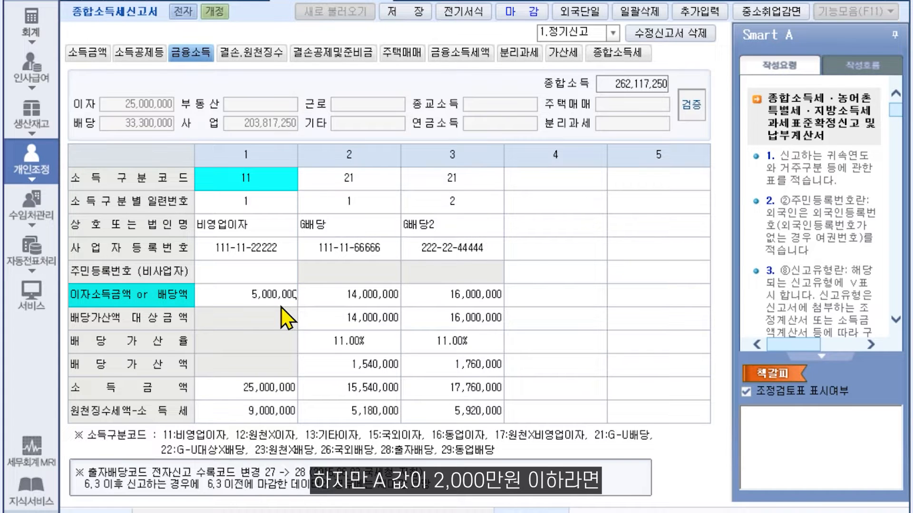
key("Return")
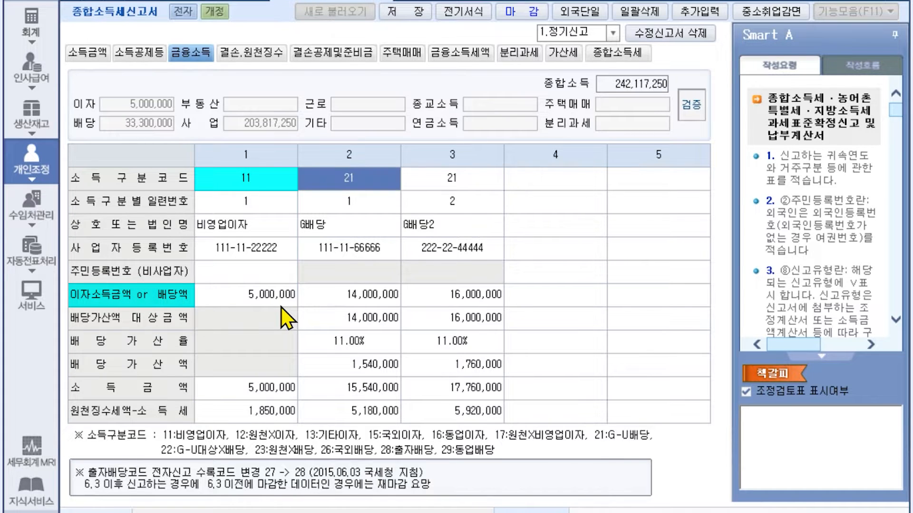
left_click(690, 105)
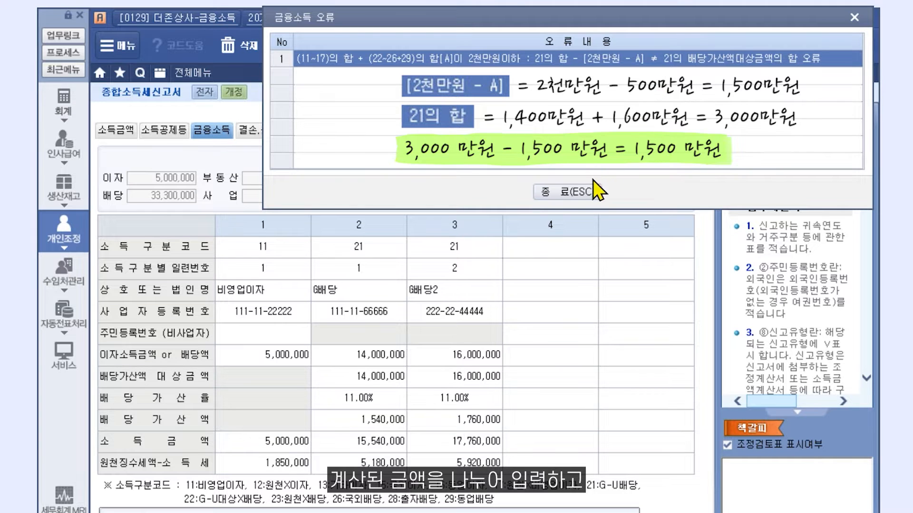
left_click(546, 192)
- Set both dividends' gross-up target amounts to 7,500,000 and validate with no amount errors
left_click(376, 380)
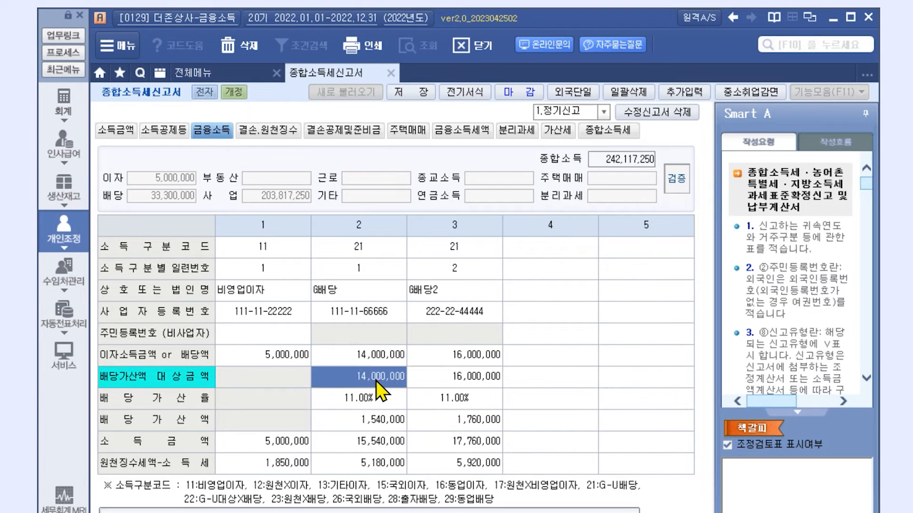
type("7500000")
key("Return")
left_click(446, 373)
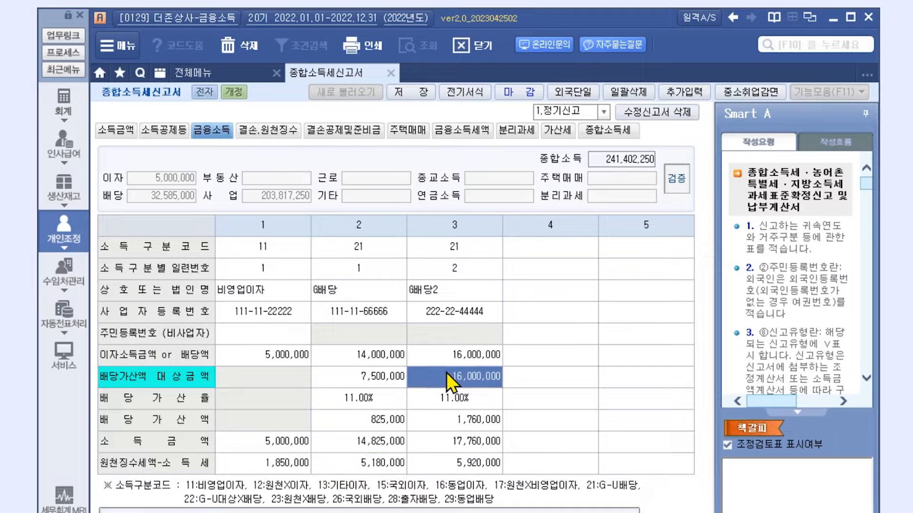
type("7500000")
key("Return")
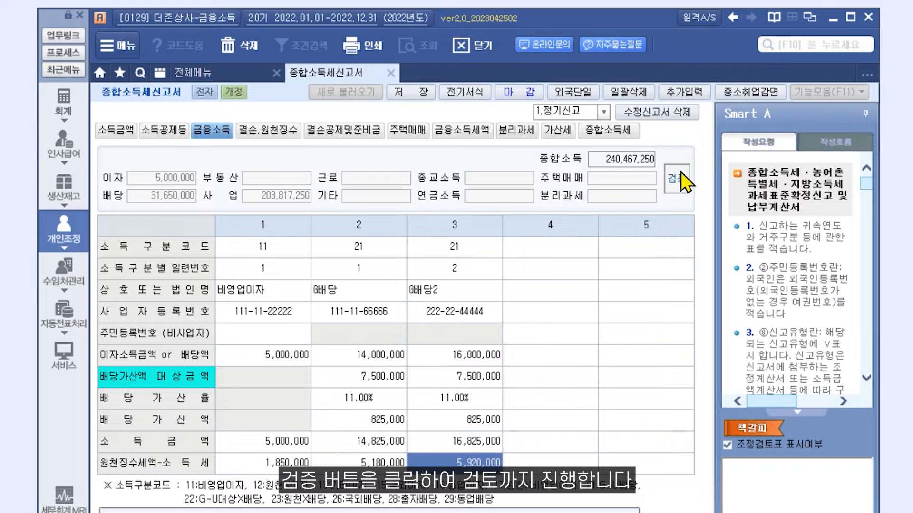
left_click(681, 171)
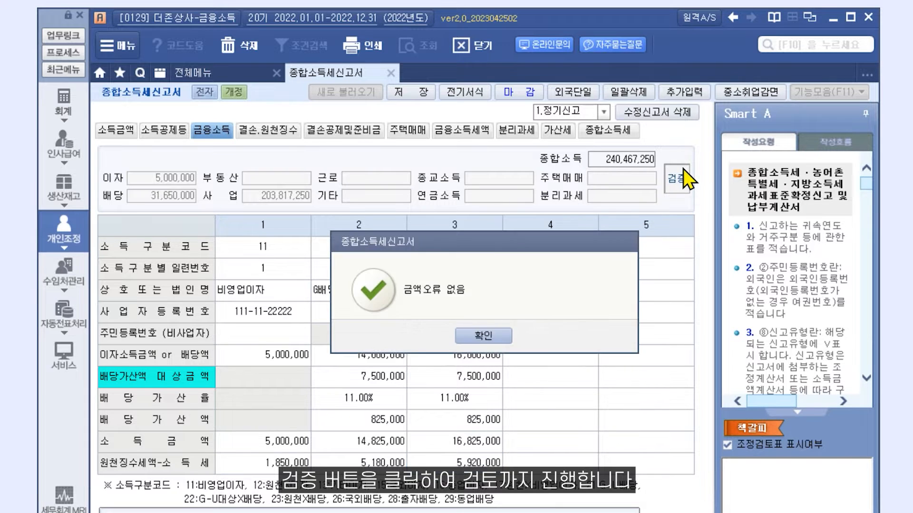
left_click(490, 336)
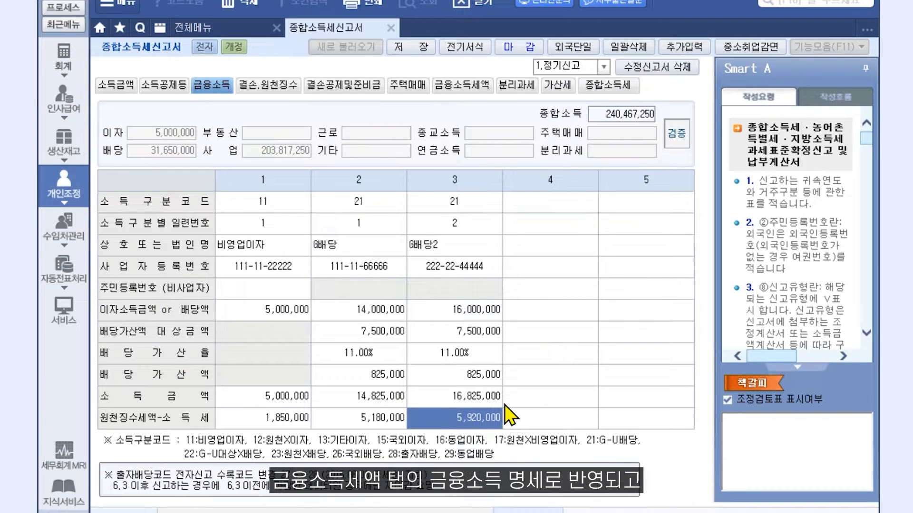
- Review the financial income tax sheet and its amount-change dialog, then view computed tax of 67,177,555
left_click(437, 84)
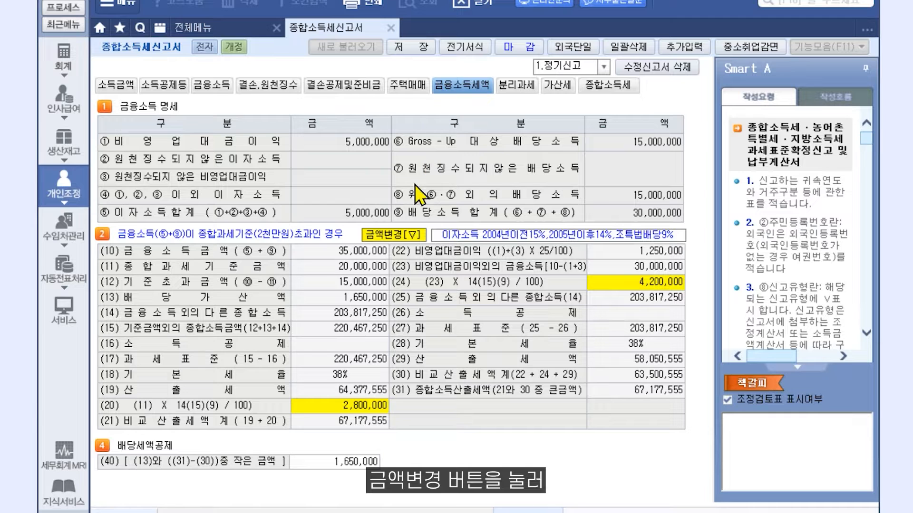
left_click(388, 239)
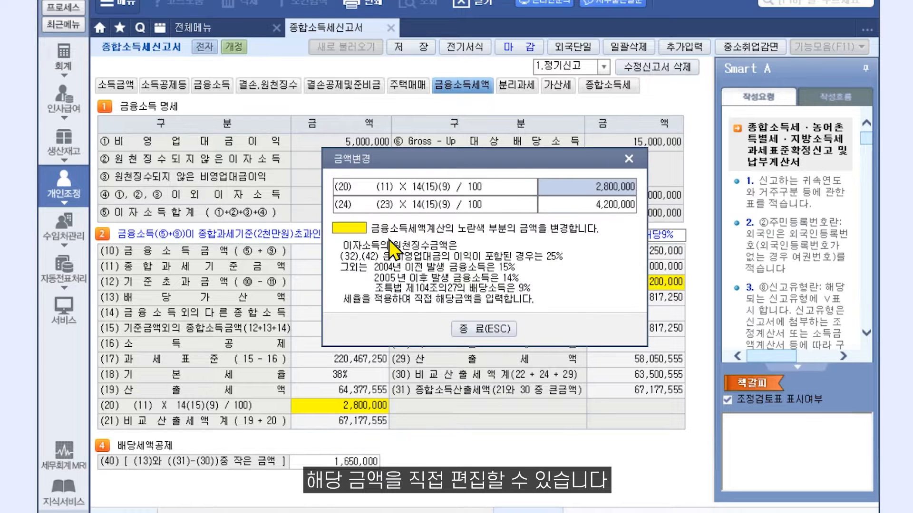
left_click(581, 203)
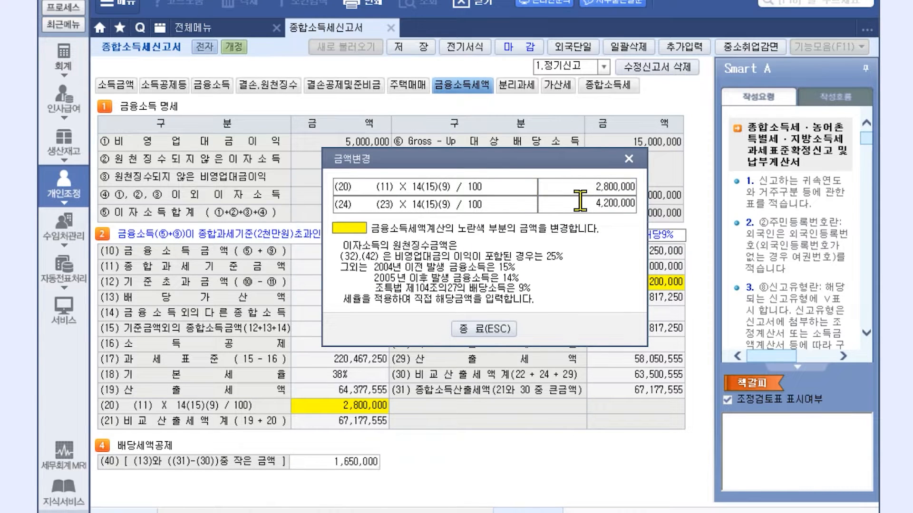
left_click(491, 331)
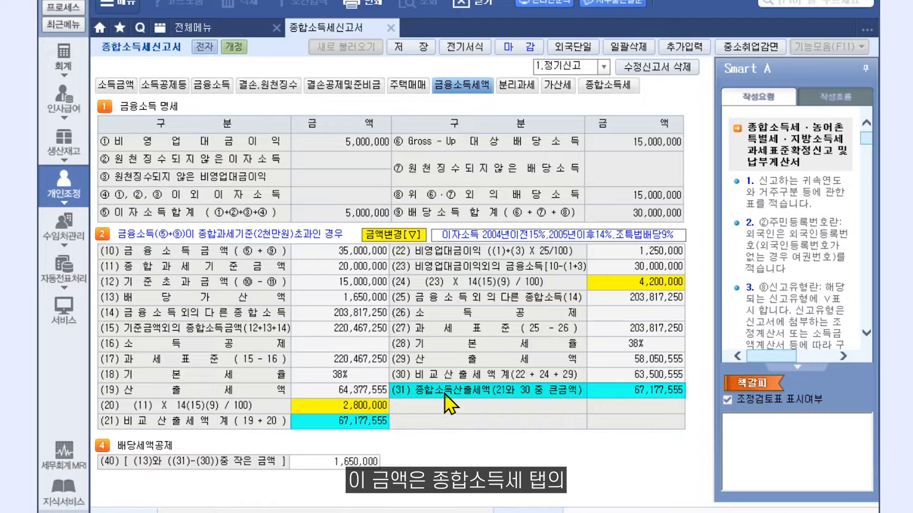
left_click(632, 90)
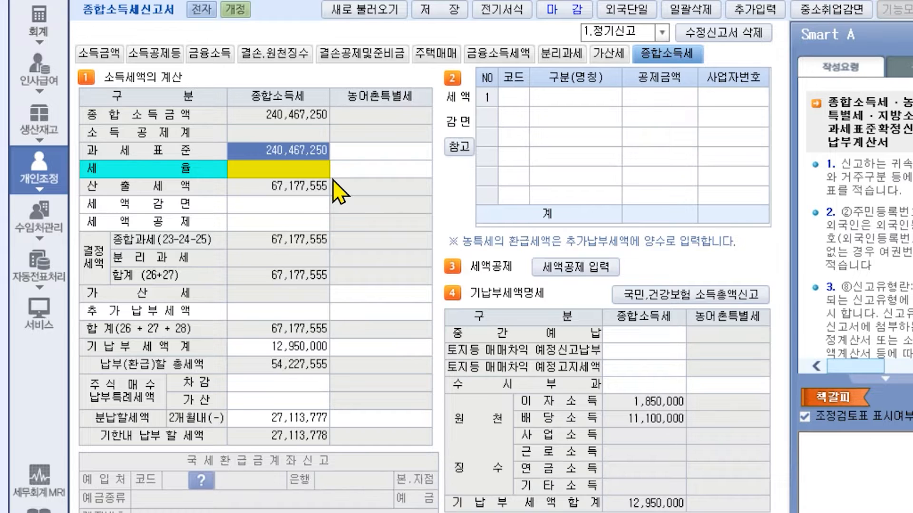
left_click(207, 61)
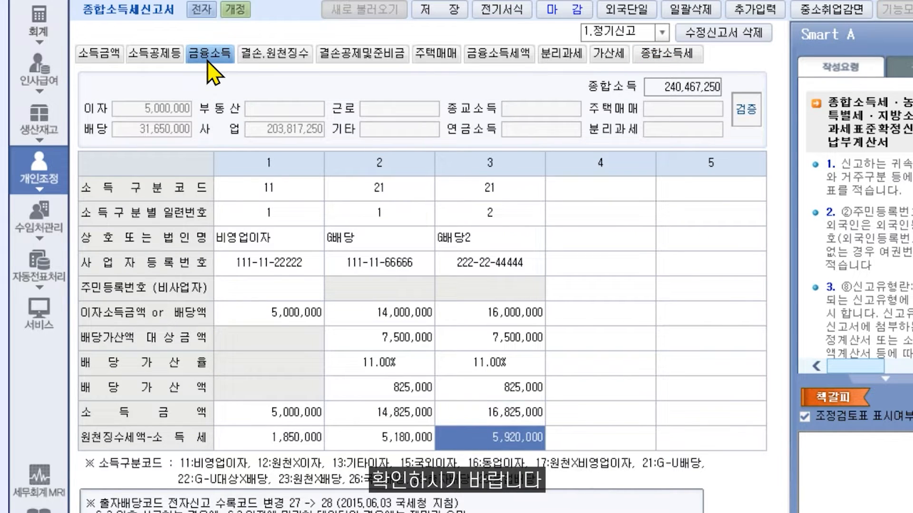
left_click(486, 59)
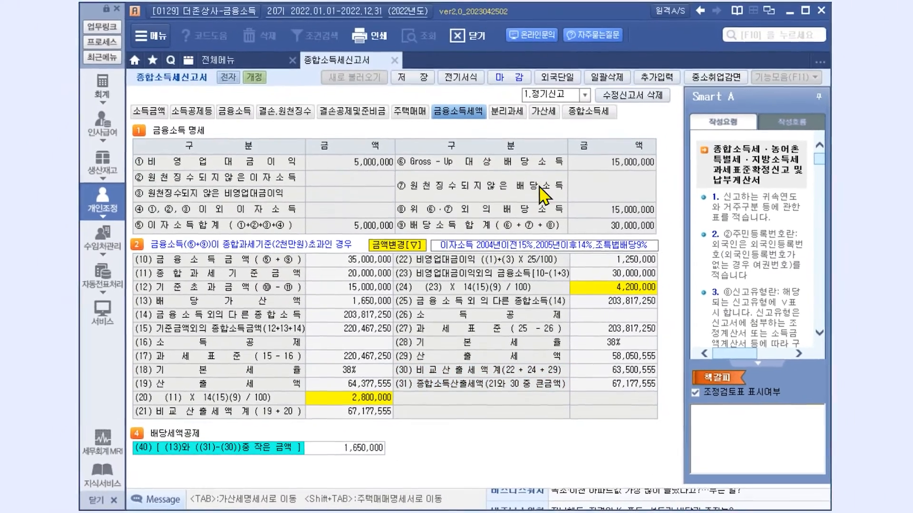
left_click(590, 112)
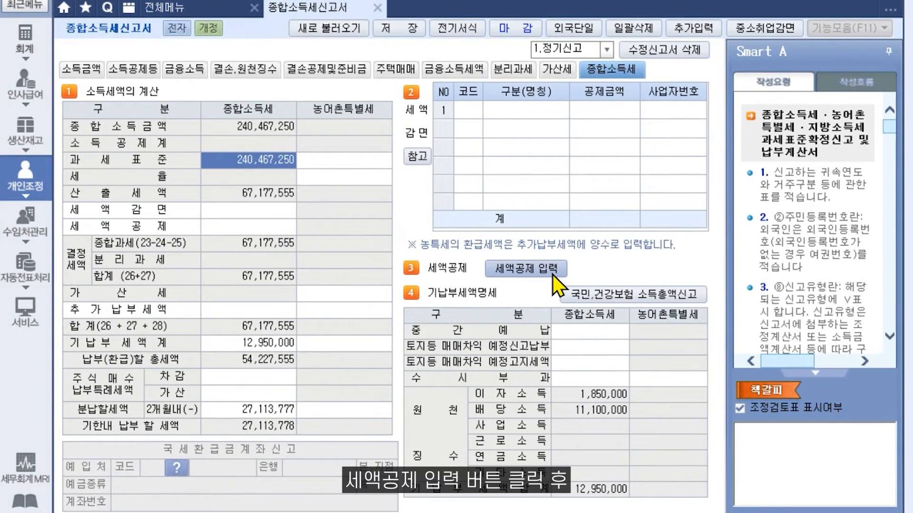
- Reload the tax credit statement so the 1,650,000 dividend tax credit is filled in
left_click(552, 273)
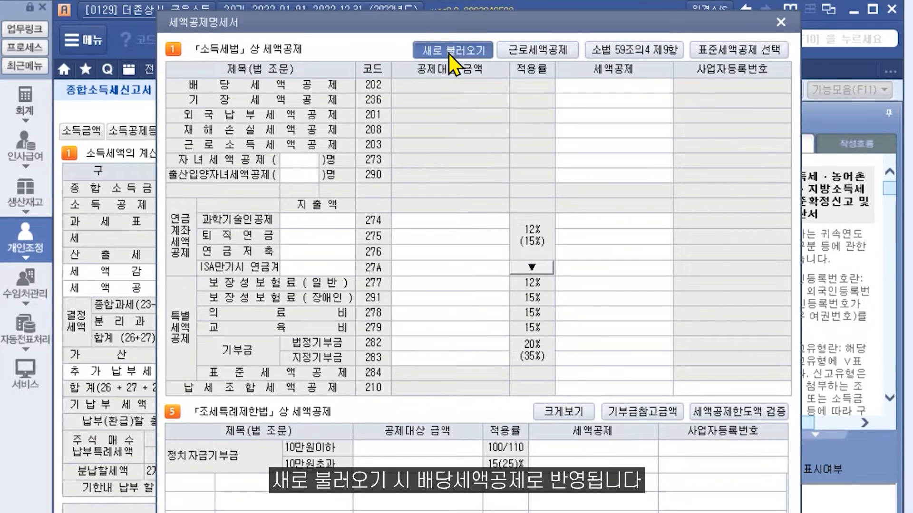
left_click(449, 54)
left_click(451, 390)
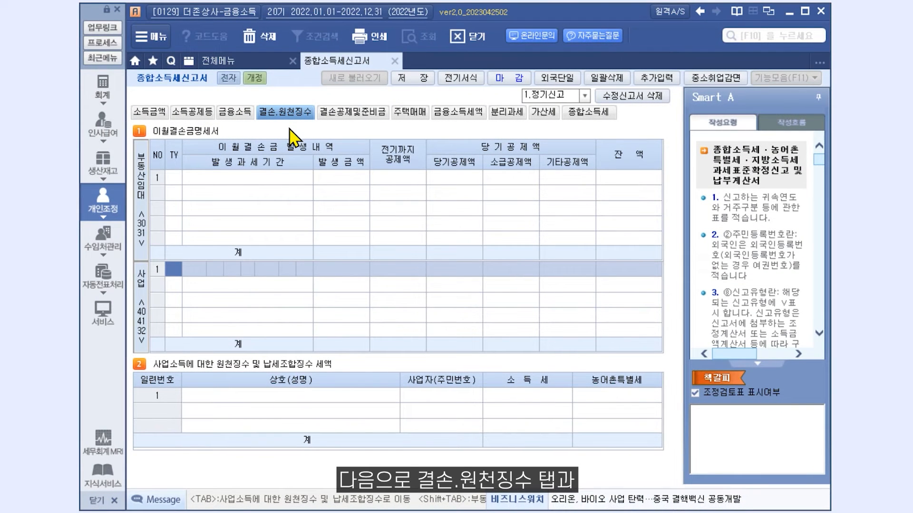
left_click(364, 114)
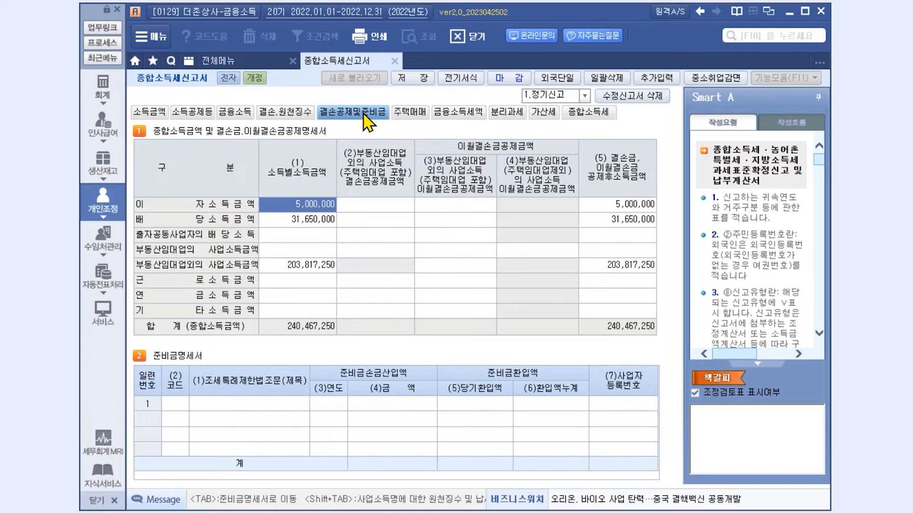
left_click(299, 125)
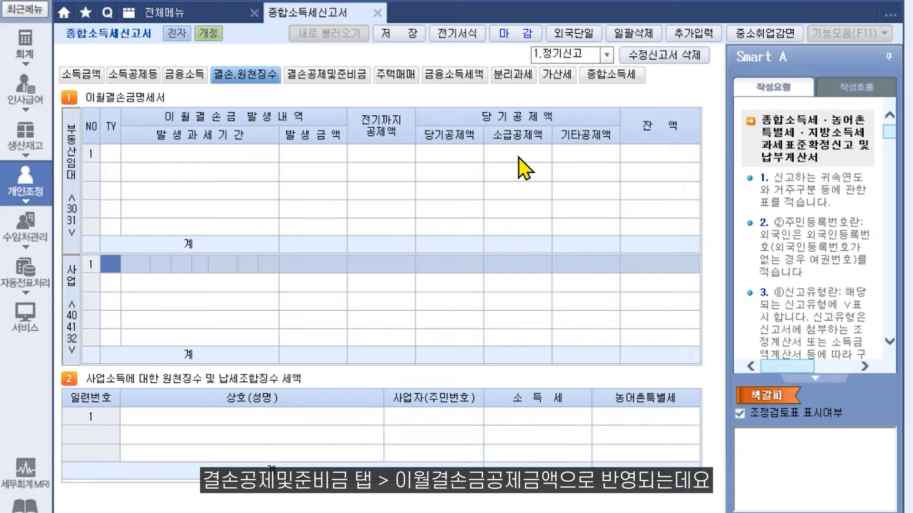
- Start a type 40 business carried-over loss entry for the 2021 period
left_click(357, 82)
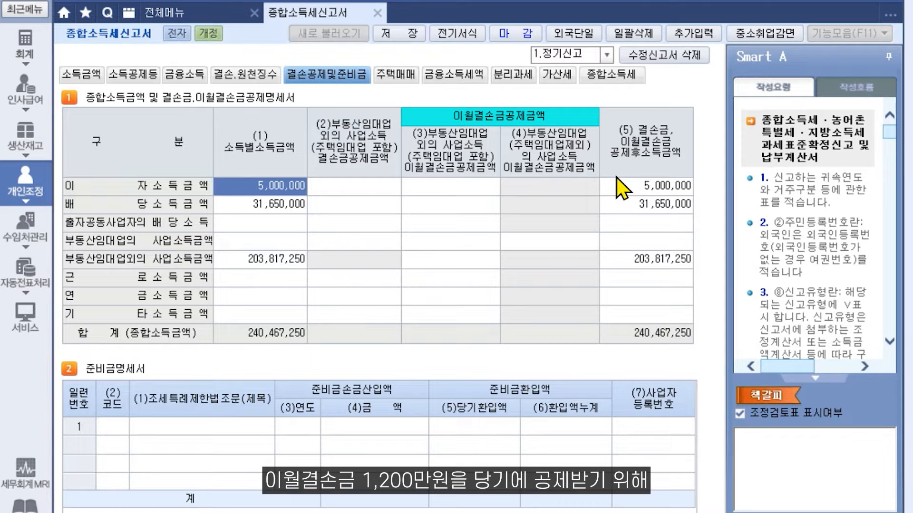
left_click(256, 74)
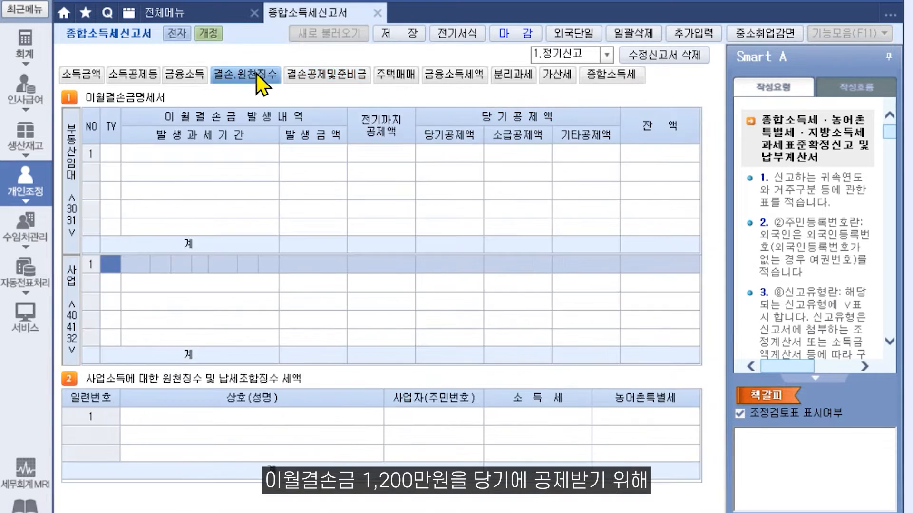
type("40")
key("Return")
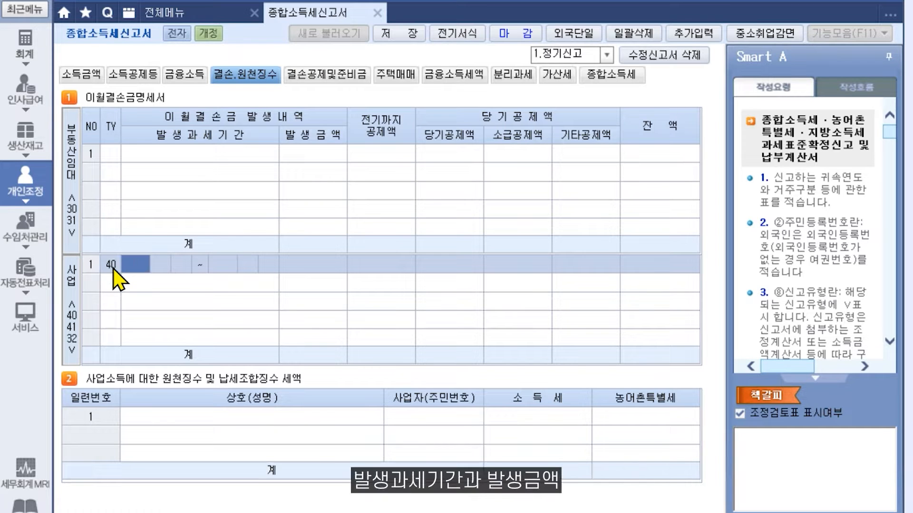
type("2021")
key("Return")
key("Return")
key("Return")
key("Return")
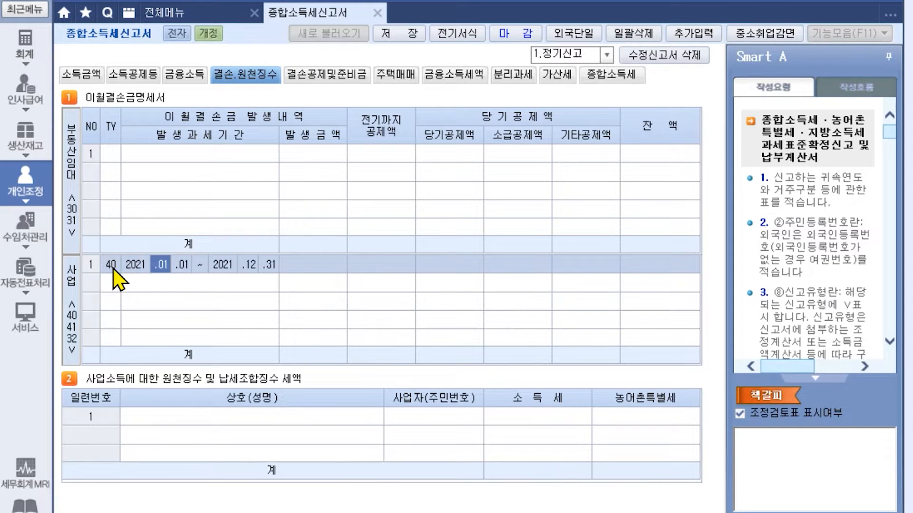
- Enter a 12,000,000 loss amount, fully deducted this year, and inspect the loss deduction statement
key("Return")
key("Return")
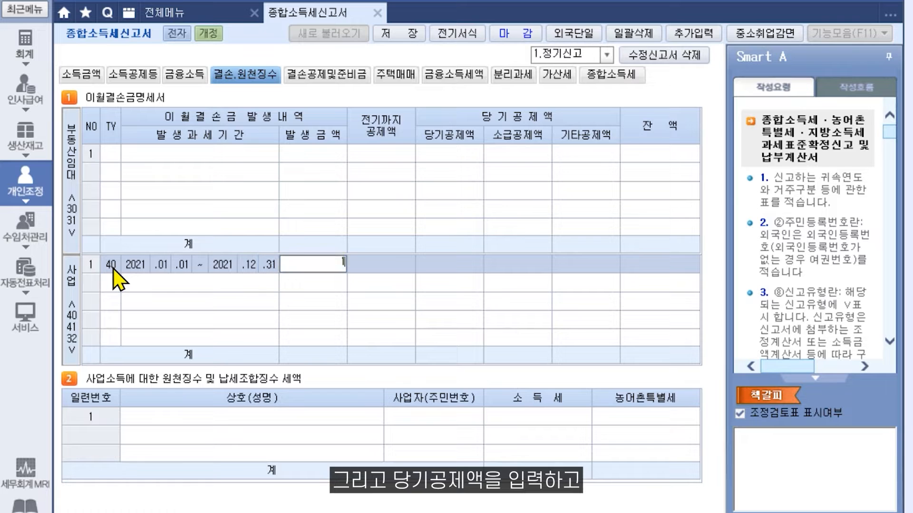
type("12000000")
key("Return")
key("Return")
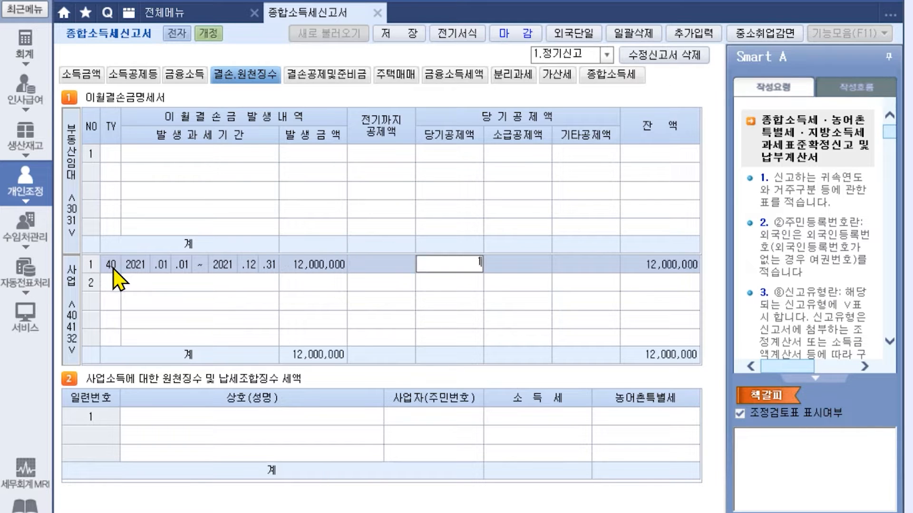
type("12000000")
key("Return")
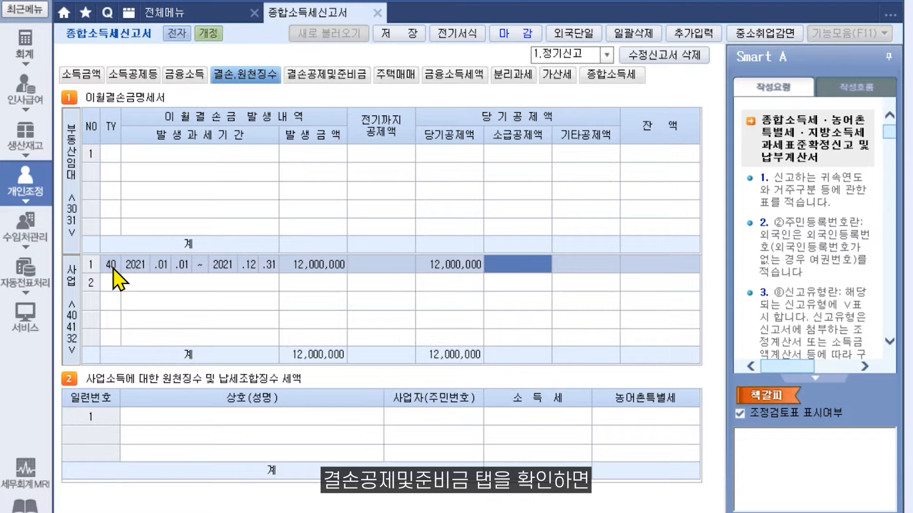
left_click(346, 80)
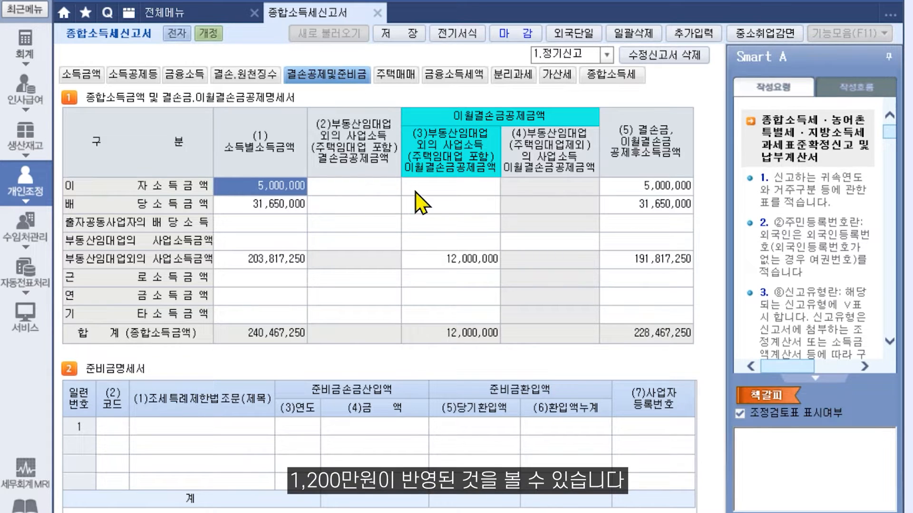
left_click(485, 266)
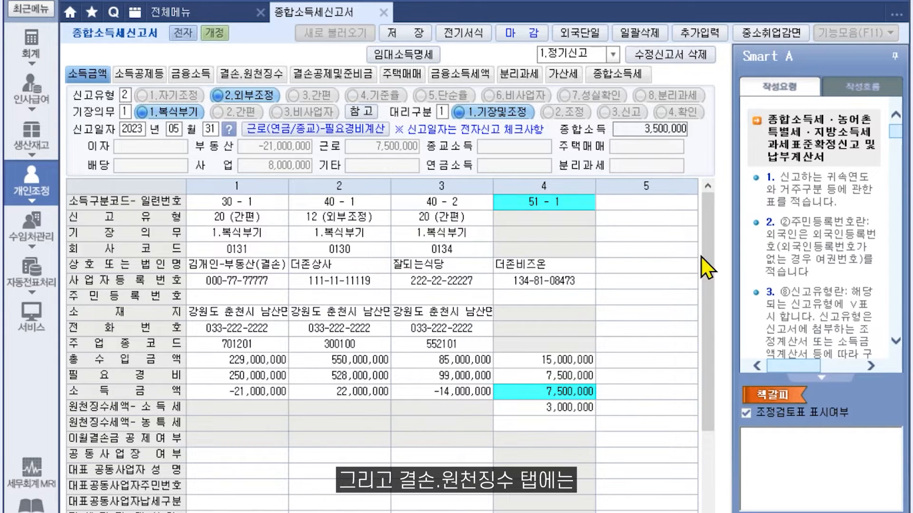
- Review the 2021 loss, then see the 12,000,000 offsetting business and wage income
left_click(234, 73)
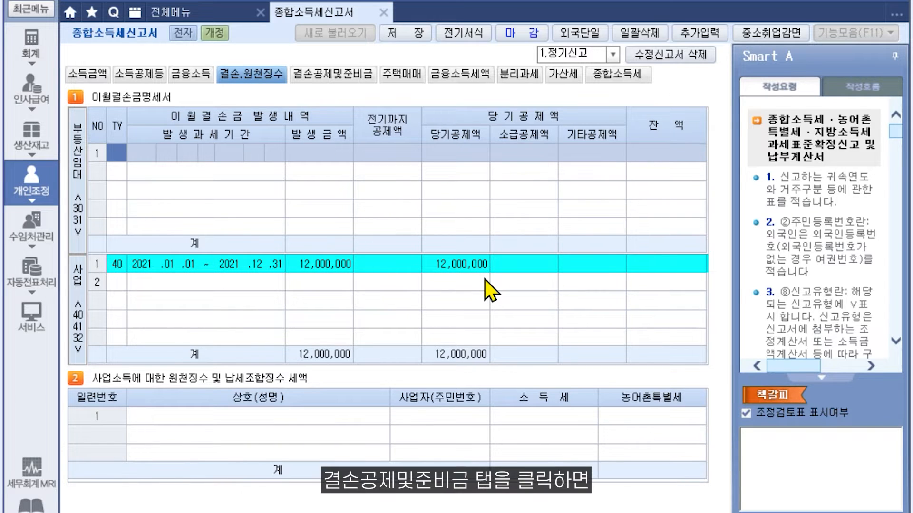
left_click(359, 78)
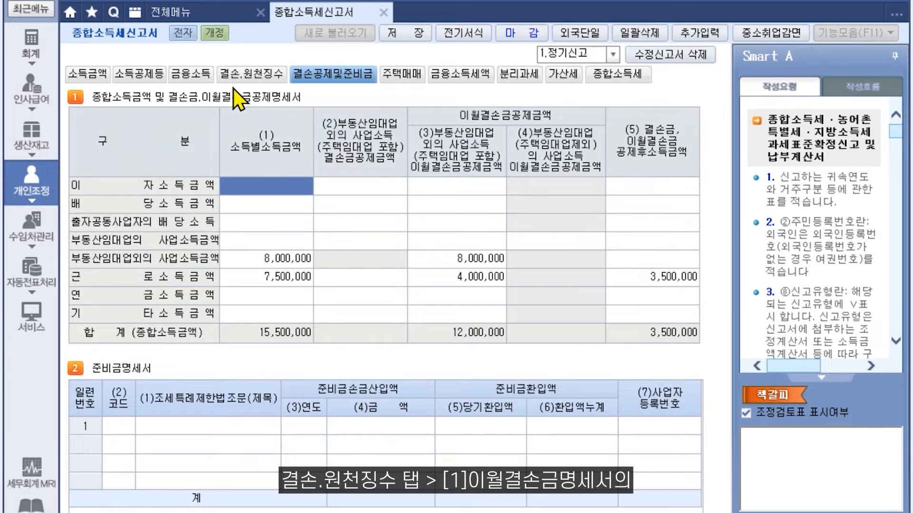
- Enter a type 30 rental loss for 2022 of 21,000,000 and check its deduction treatment
left_click(232, 77)
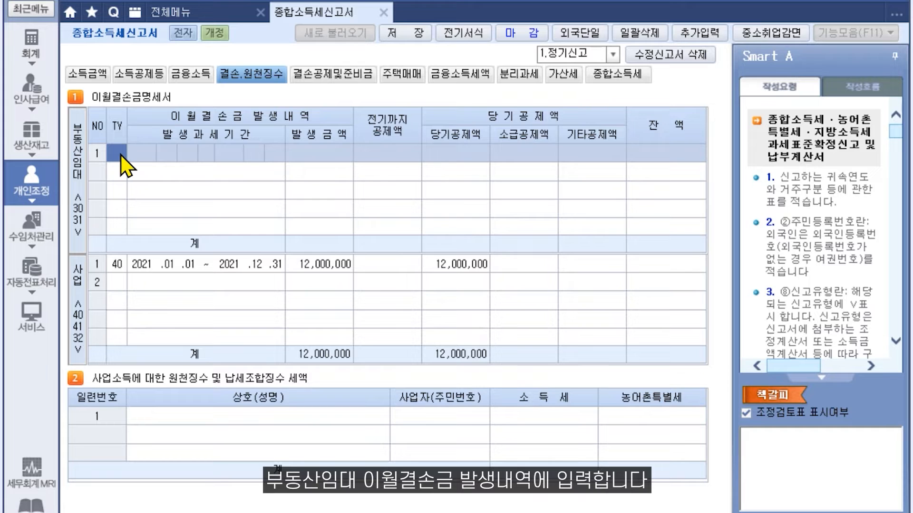
type("30")
key("Return")
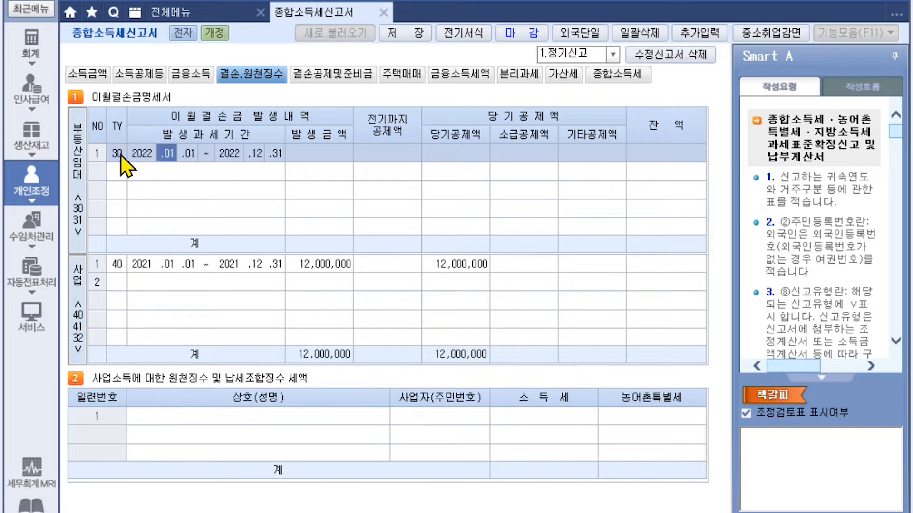
key("Return")
key("Return")
key("Return")
type("21000000")
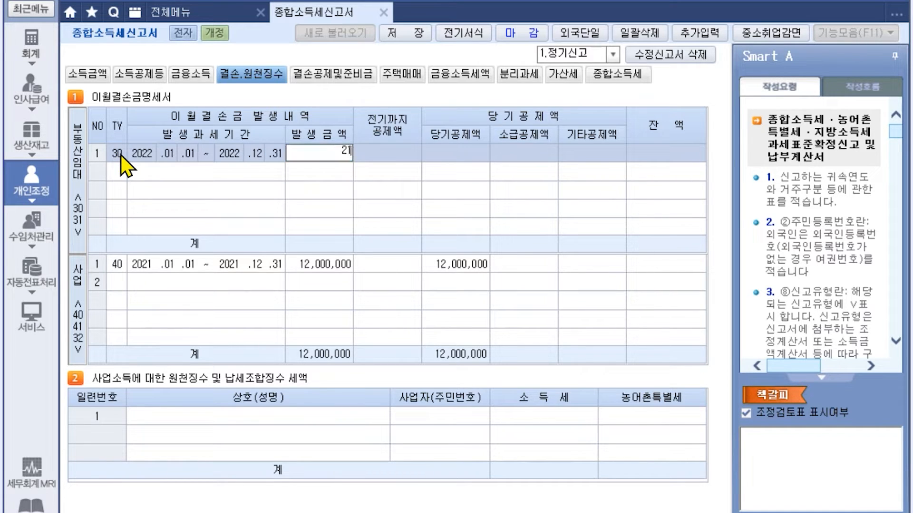
key("Return")
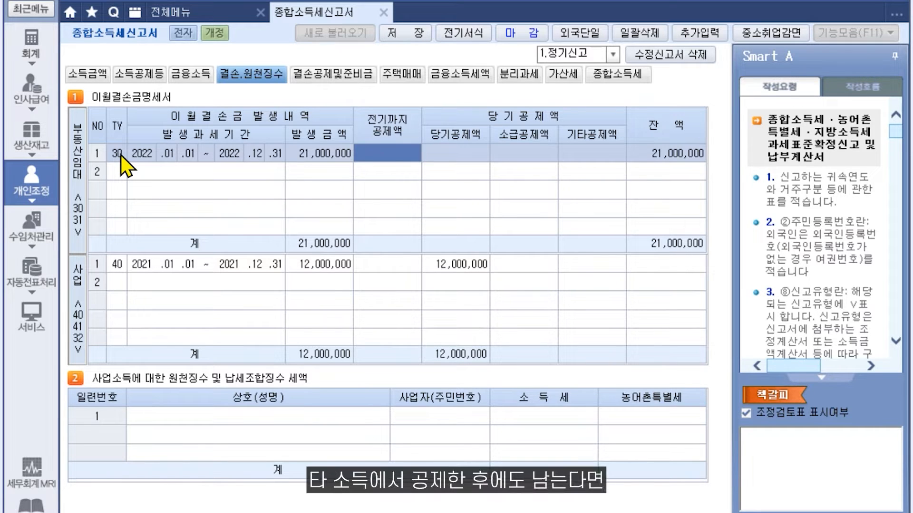
left_click(321, 75)
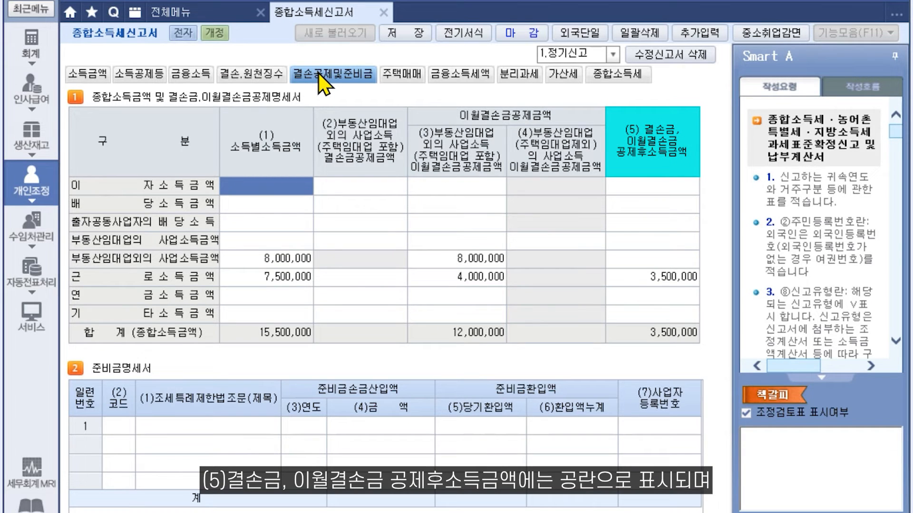
left_click(255, 76)
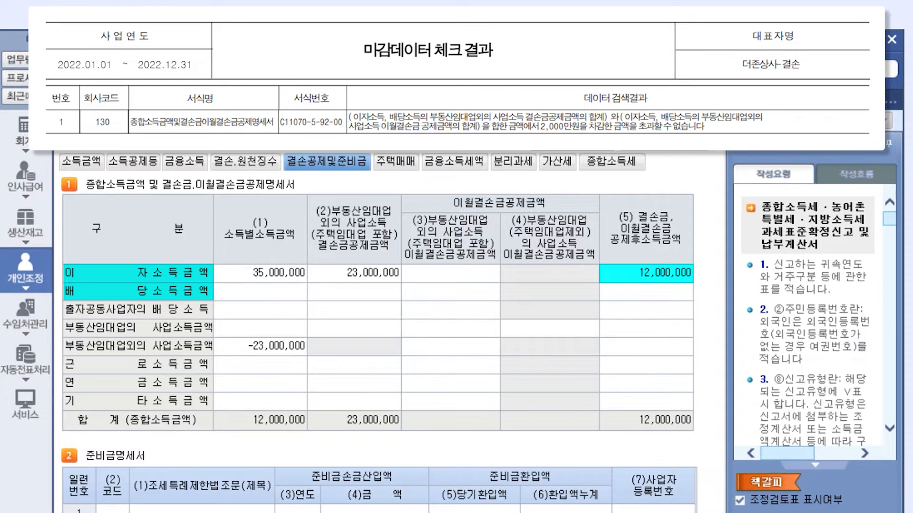
- Lower the loss deducted from interest income from 23,000,000 to 15,000,000, leaving 20,000,000 interest income
left_click(360, 273)
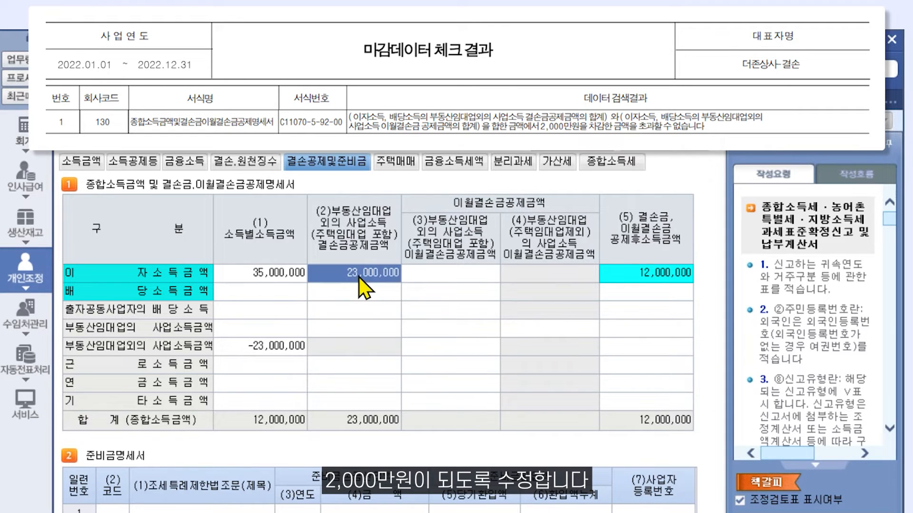
type("15000000")
key("Return")
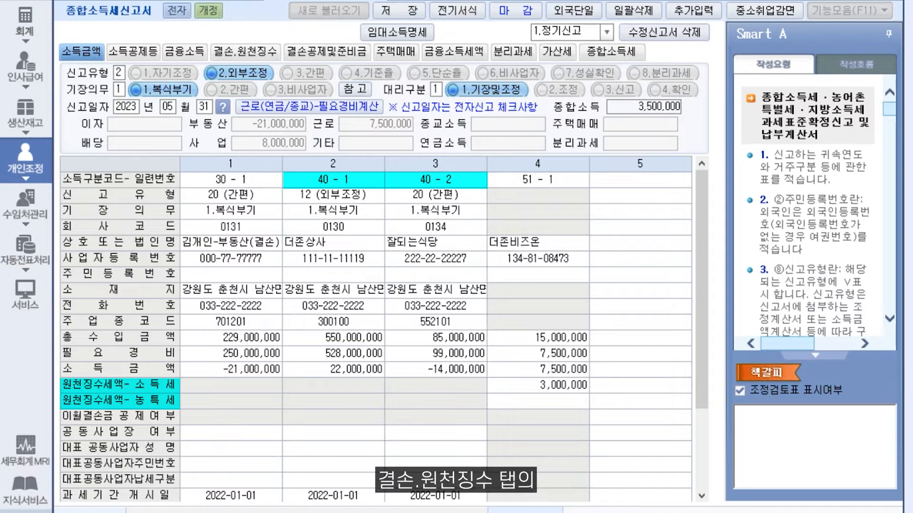
left_click(259, 52)
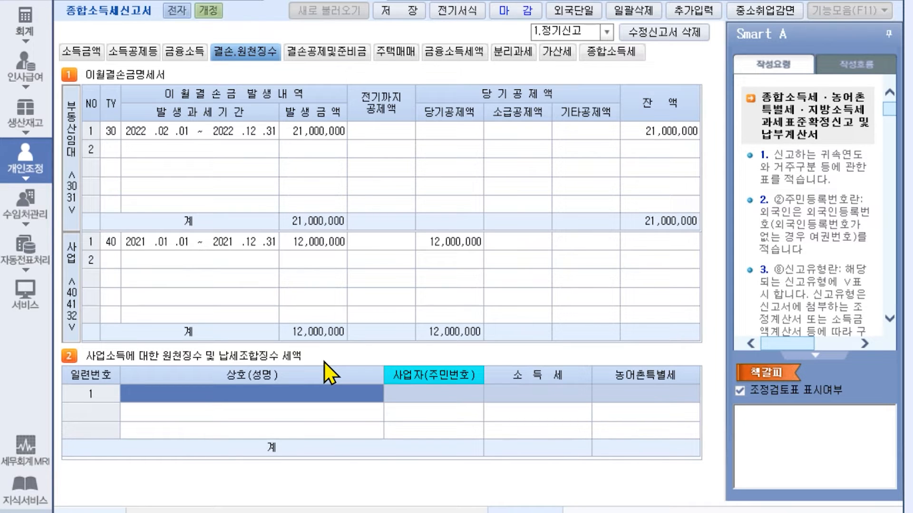
- Add a withholding row for 더존 with its corrected business registration number and 1,500,000 income tax
type("더존")
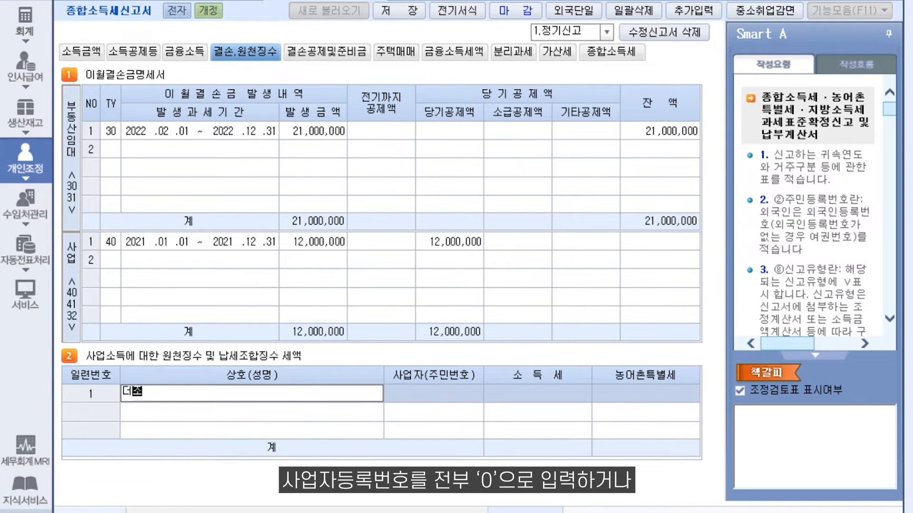
key("Return")
type("0000000000")
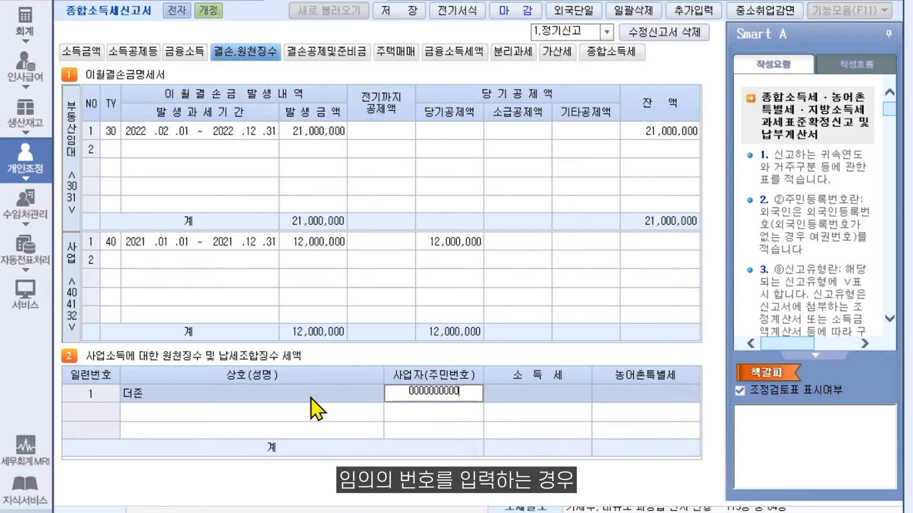
key("Return")
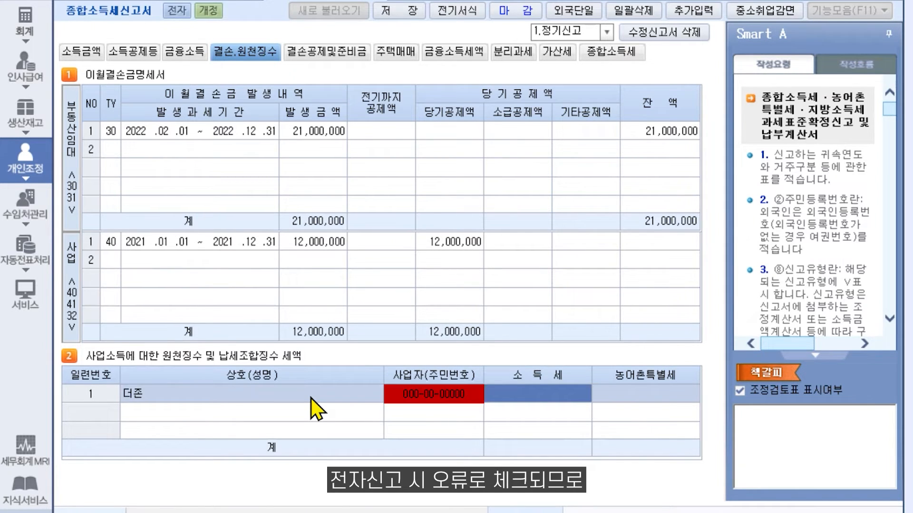
left_click(415, 393)
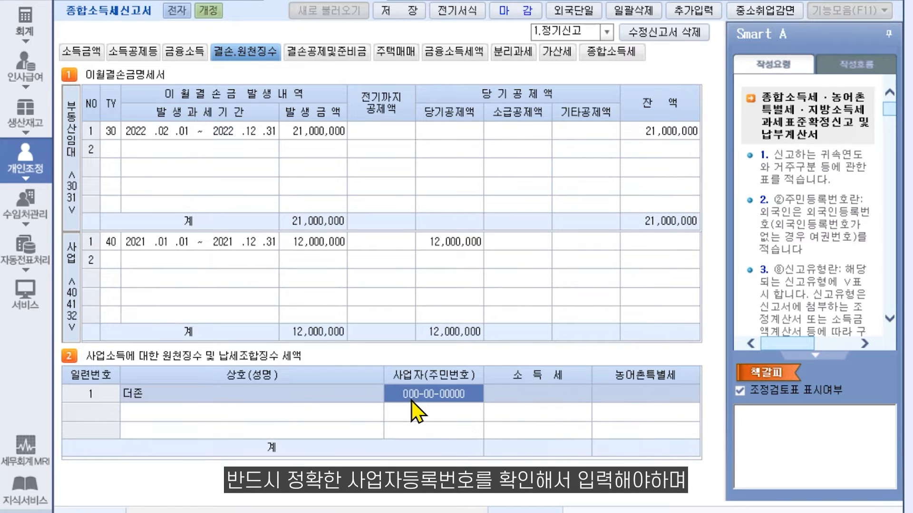
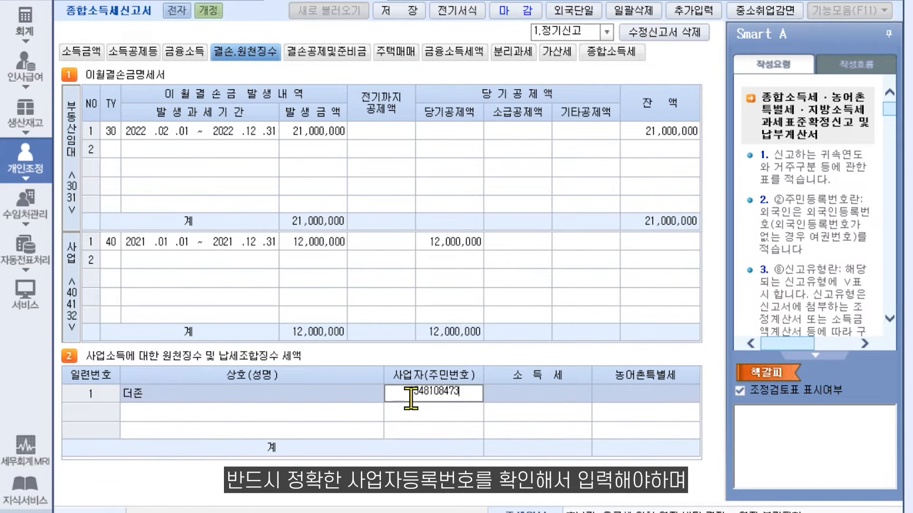
key("Return")
type("1500000")
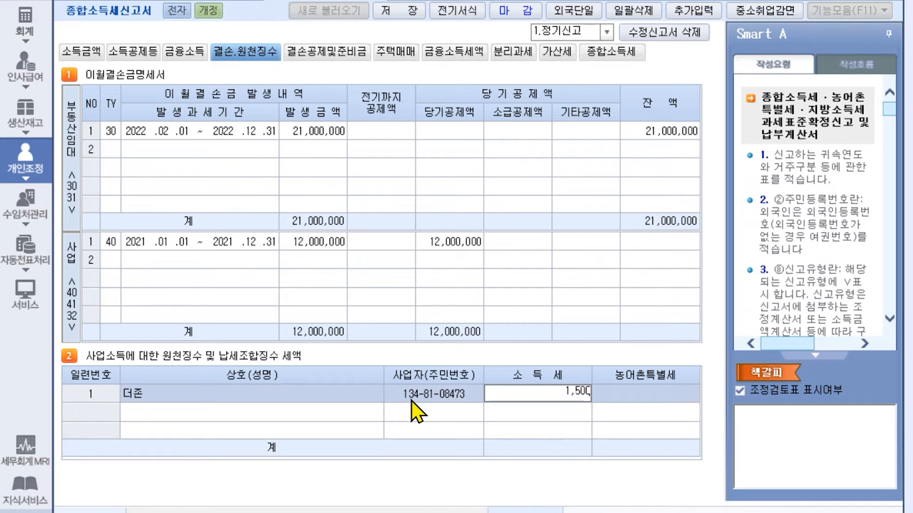
key("Return")
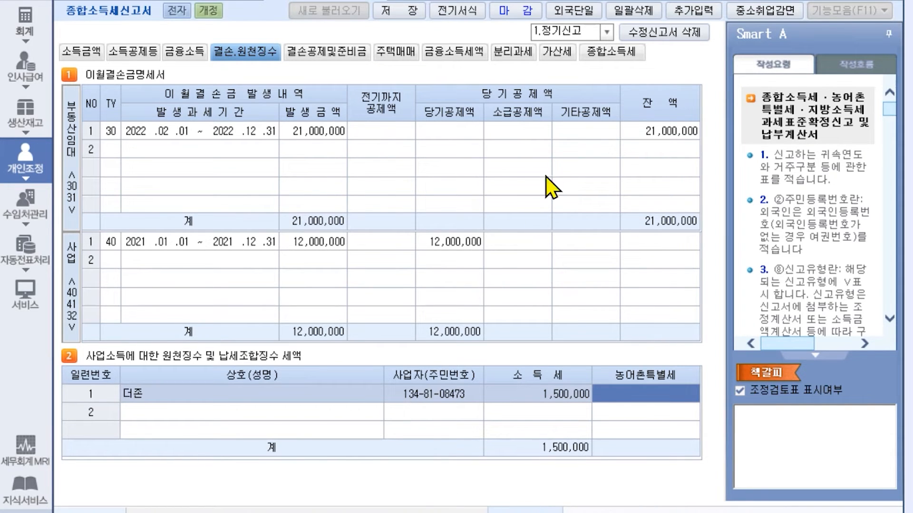
left_click(596, 56)
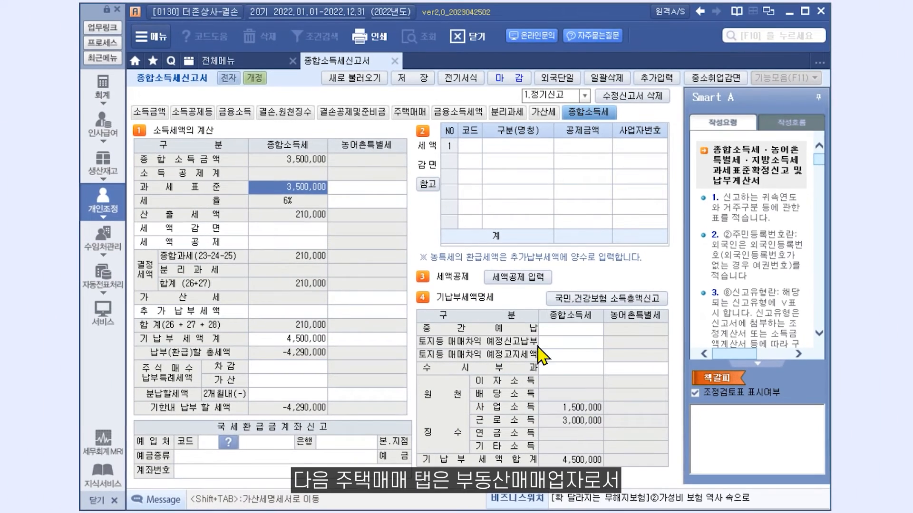
left_click(415, 113)
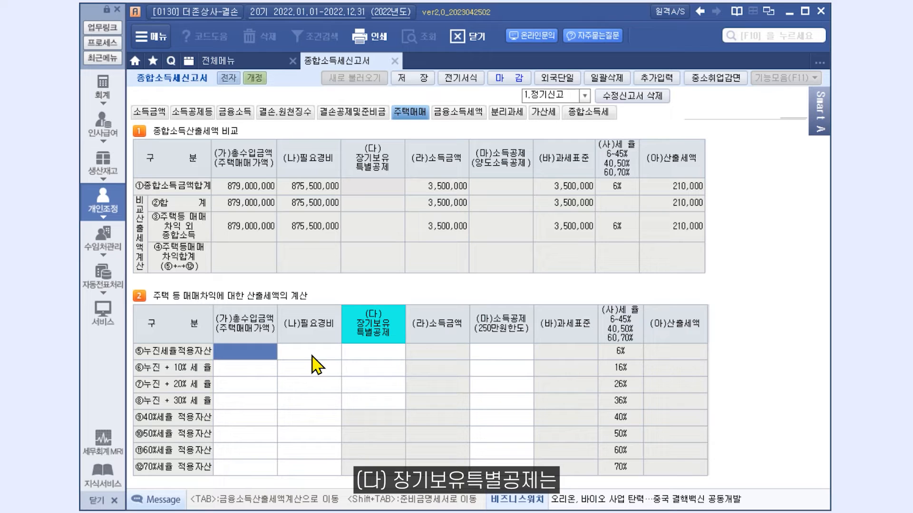
left_click(380, 357)
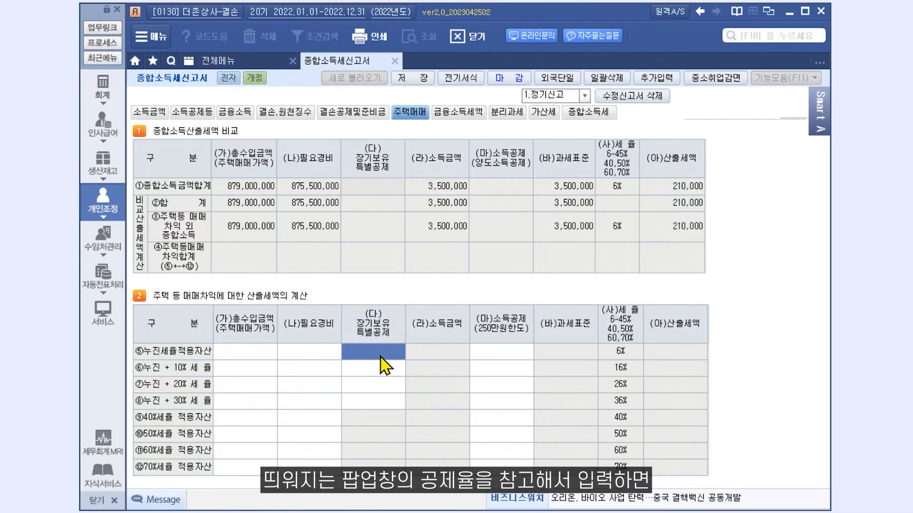
double_click(380, 357)
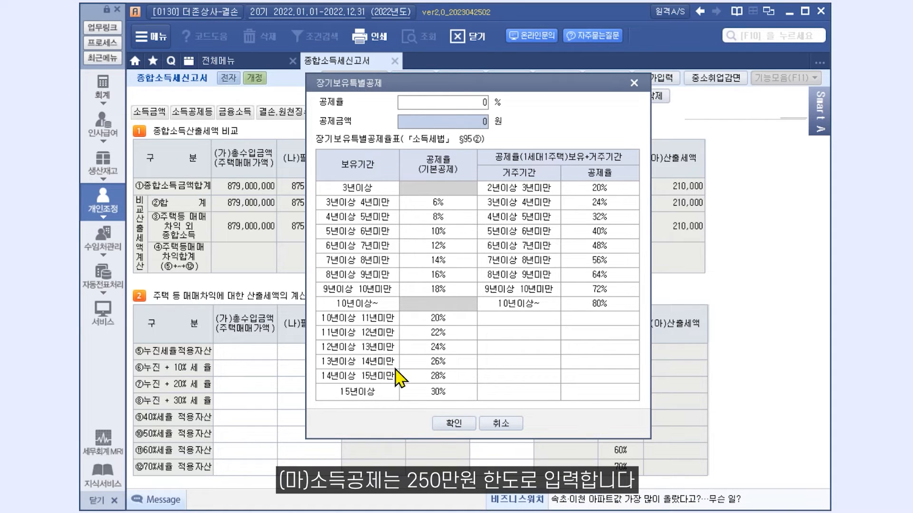
left_click(453, 423)
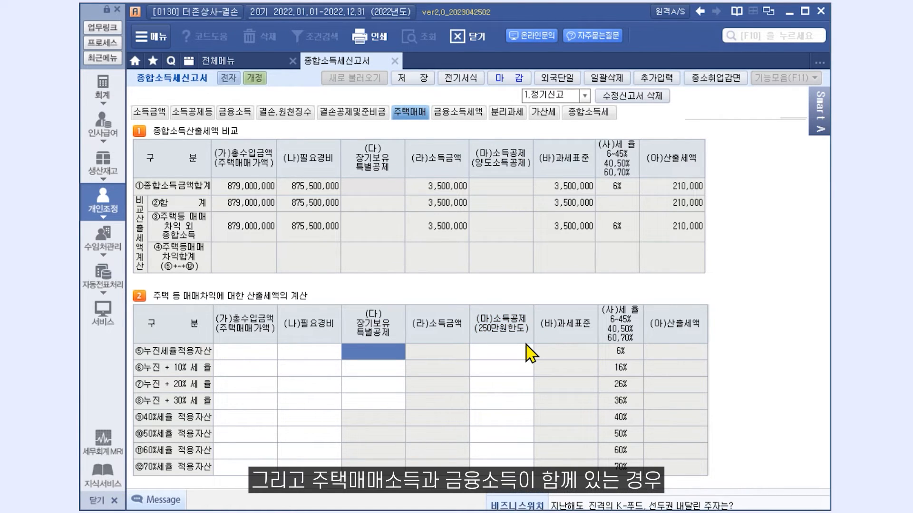
- Leave the long-term holding deduction cell and review the financial income tax figures
left_click(530, 354)
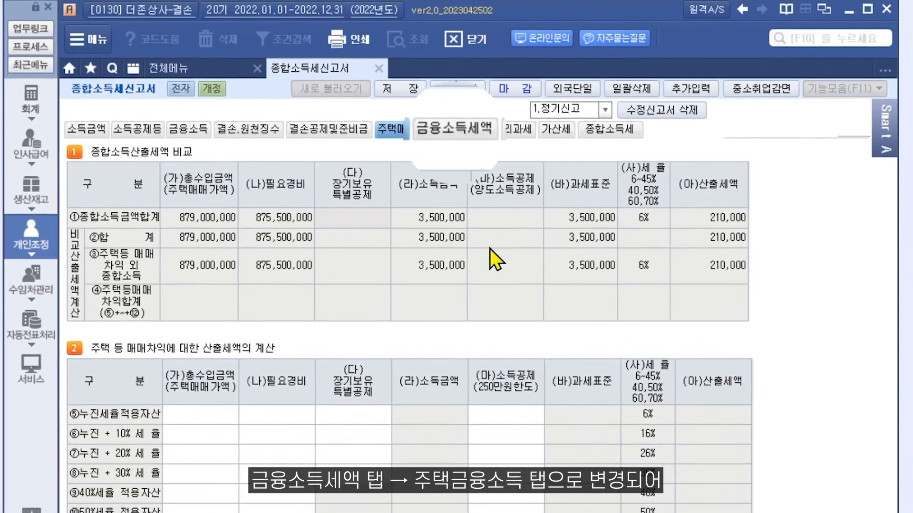
left_click(454, 131)
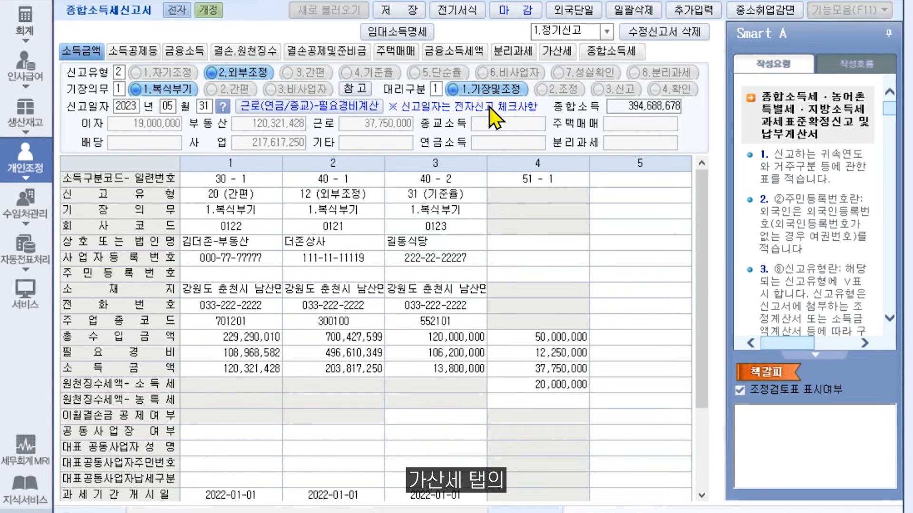
- Calculate the general non-filing penalty of 8,667,712 from base amounts 43,338,561 and 349,290,010
left_click(564, 53)
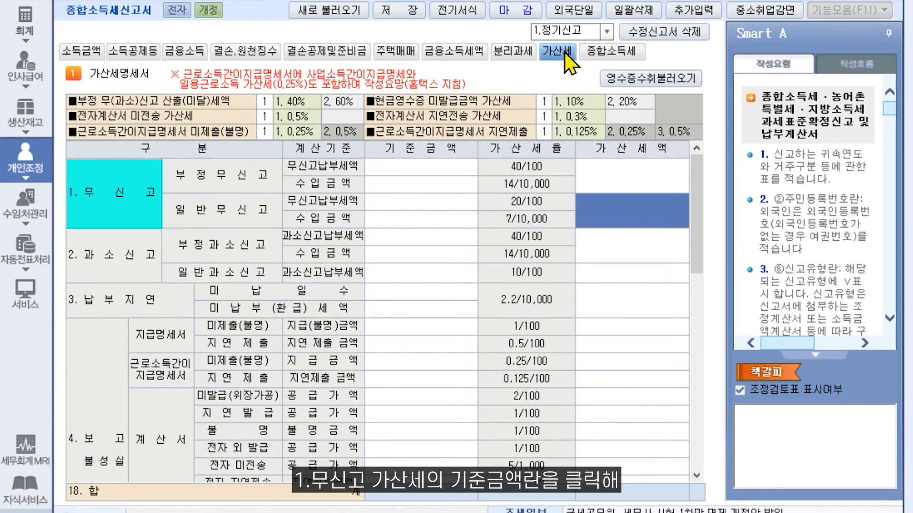
double_click(442, 217)
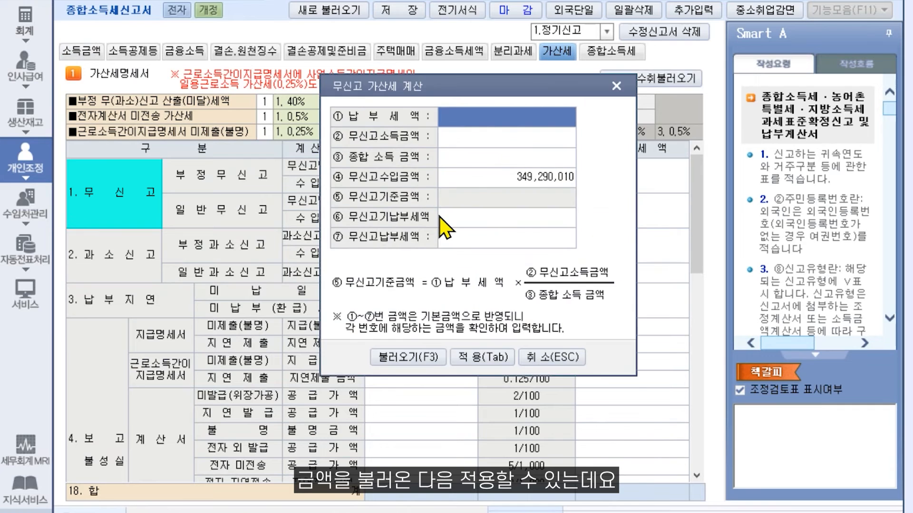
left_click(418, 358)
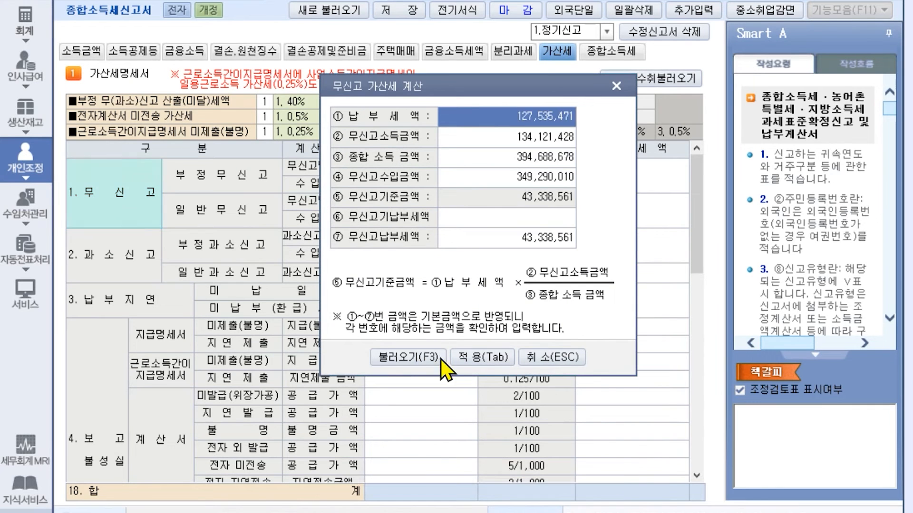
left_click(456, 359)
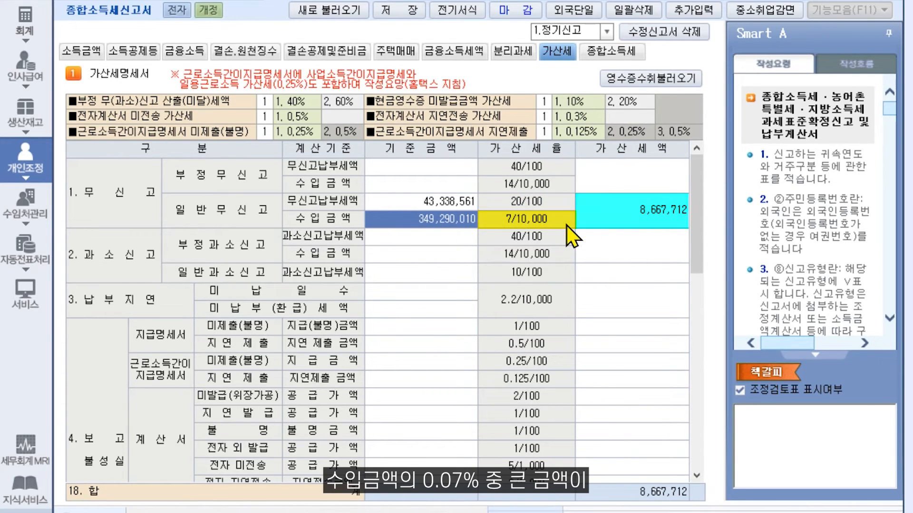
left_click(610, 214)
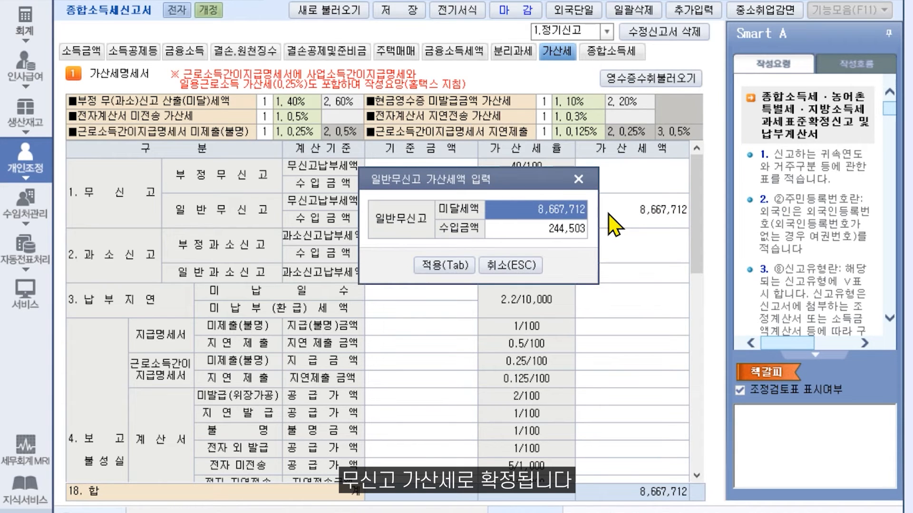
left_click(455, 269)
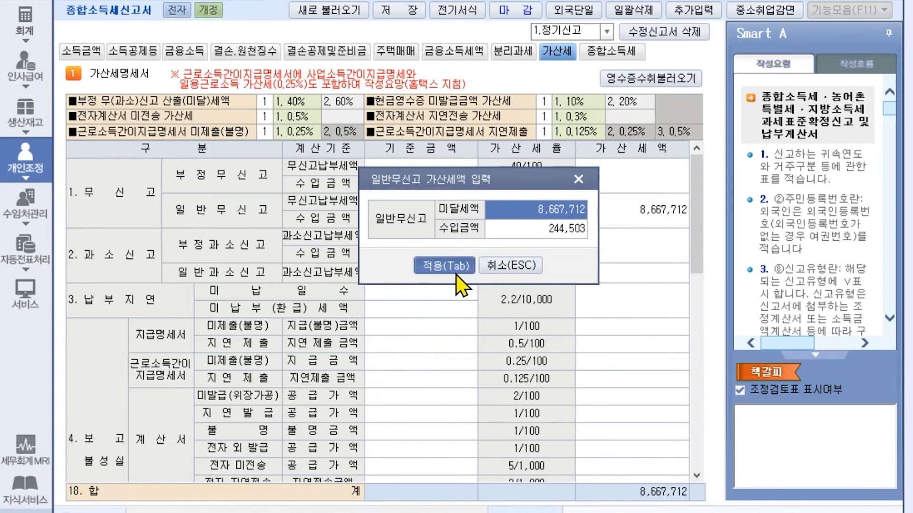
scroll(462, 286, "down", 6)
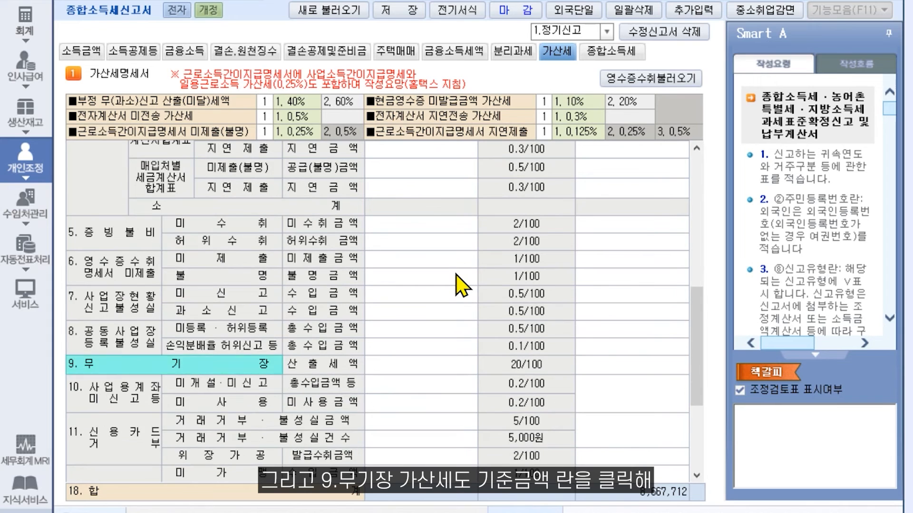
- Load amounts into row 9 for a 891,836 no-bookkeeping penalty on a 4,459,184 base
left_click(407, 364)
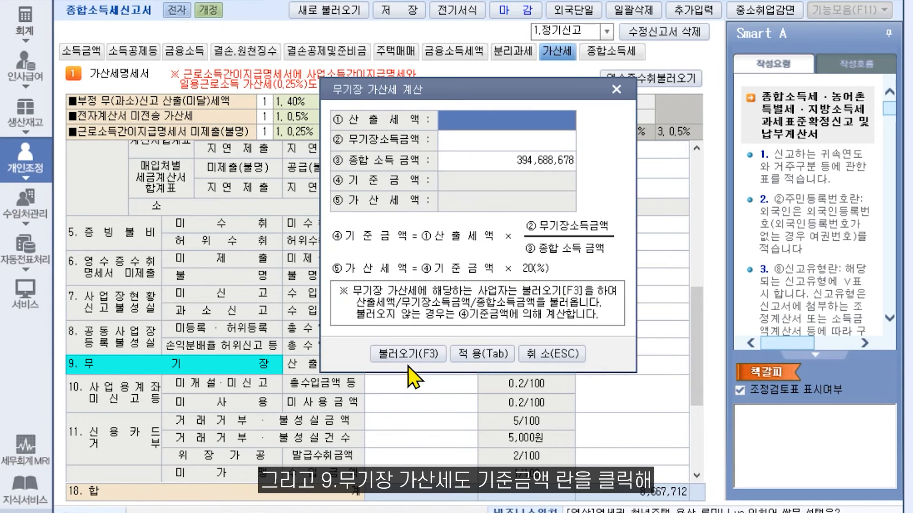
left_click(403, 358)
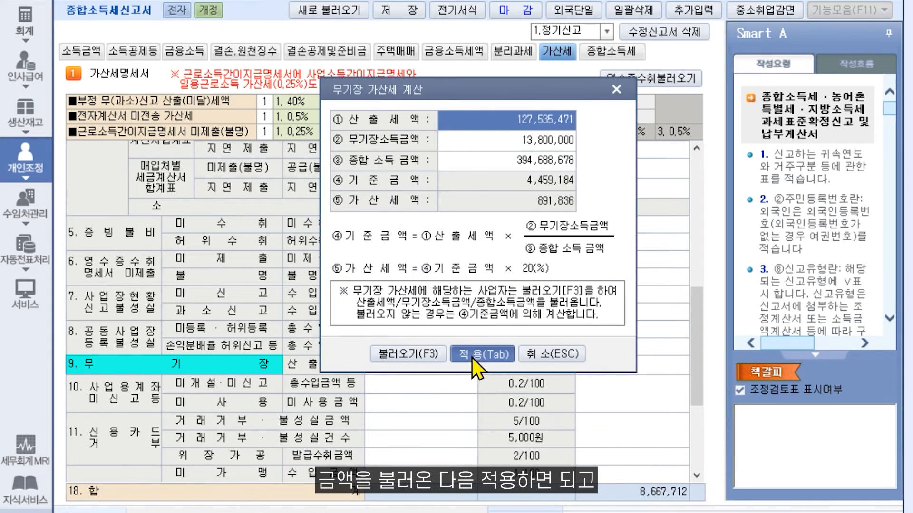
left_click(476, 354)
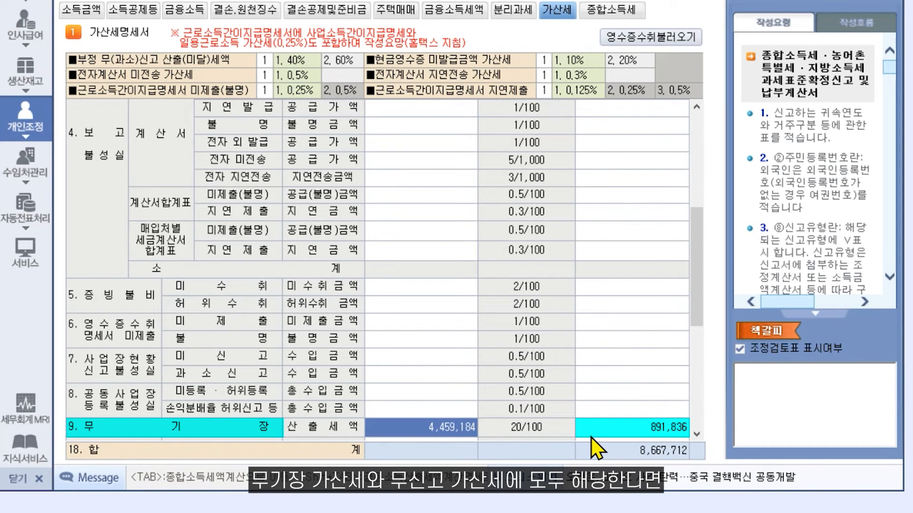
scroll(591, 437, "up", 5)
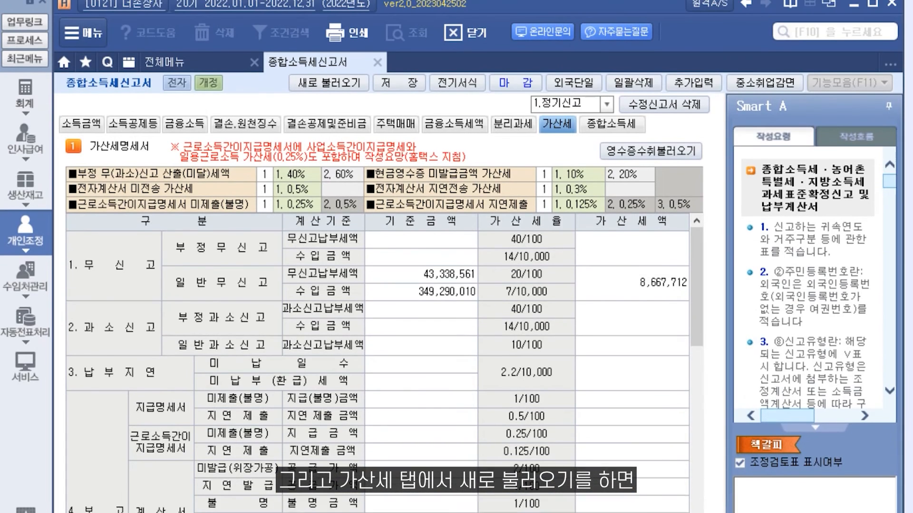
- Refresh penalty amounts to add the 10,000 penalty on 1,000,000 of unsubmitted payment statements
left_click(357, 88)
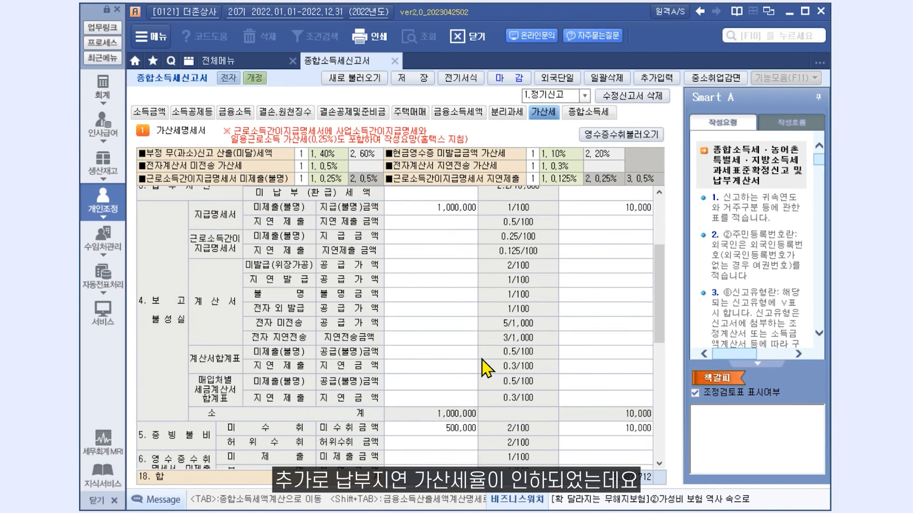
scroll(484, 368, "up", 2)
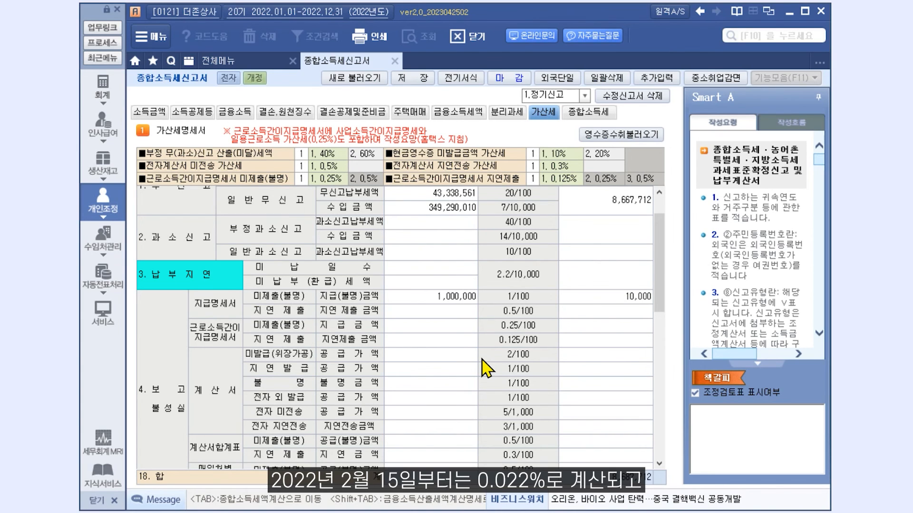
scroll(485, 369, "up", 1)
- Enter 30 unpaid days (2022-02-10 to 2022-03-12) and 1,000,000 unpaid tax, yielding a 6,720 penalty
left_click(452, 296)
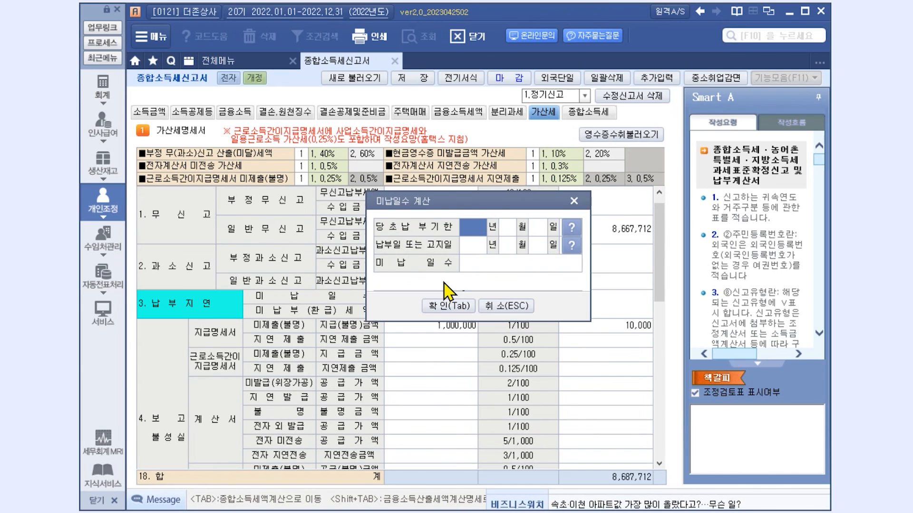
type("20220210")
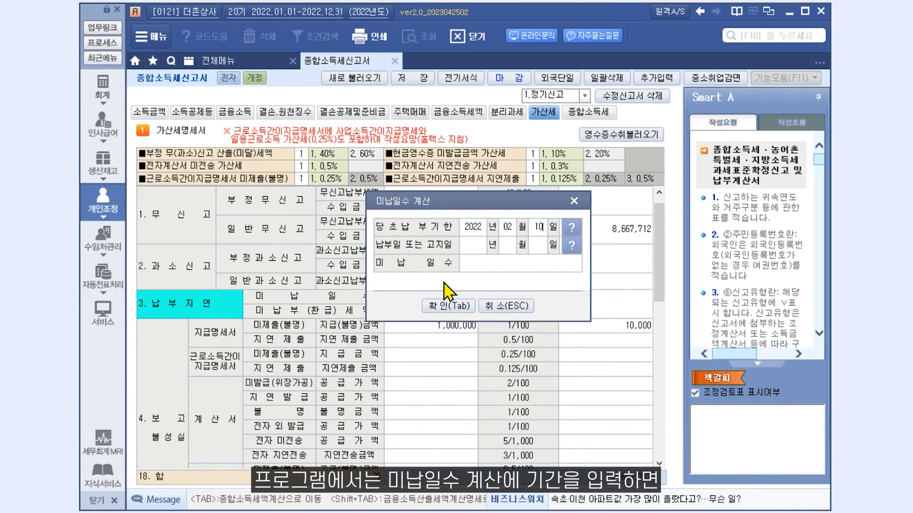
type("20220312")
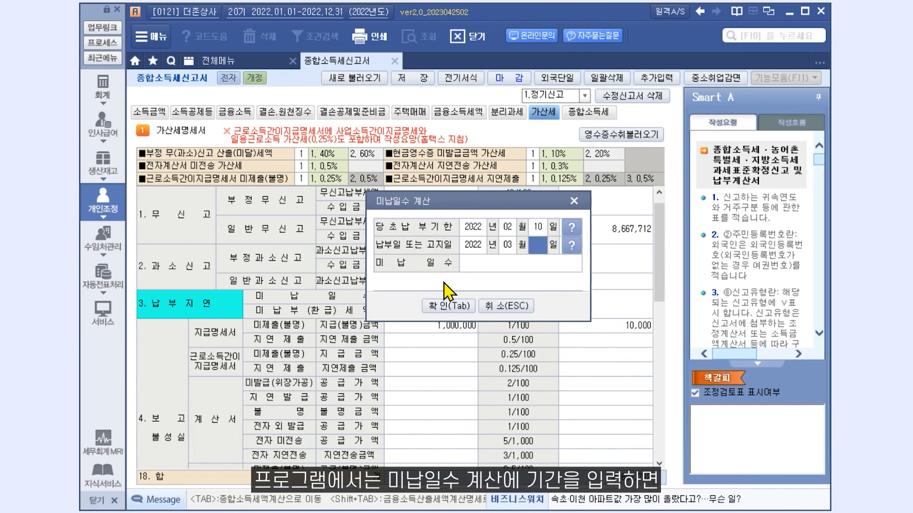
left_click(449, 305)
type("1,000,000")
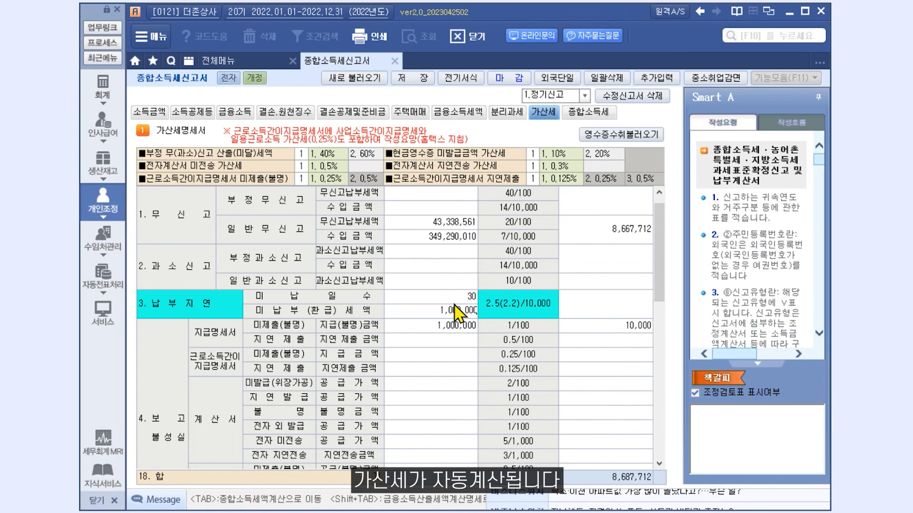
key("Return")
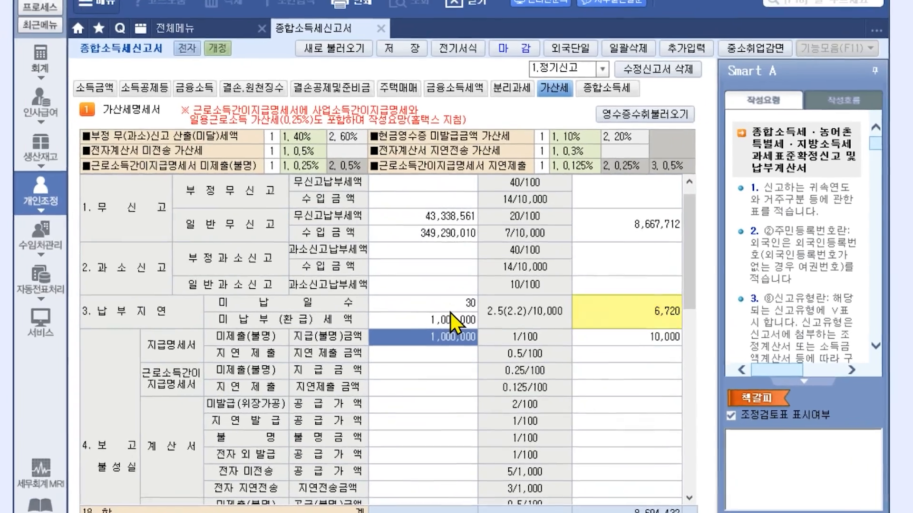